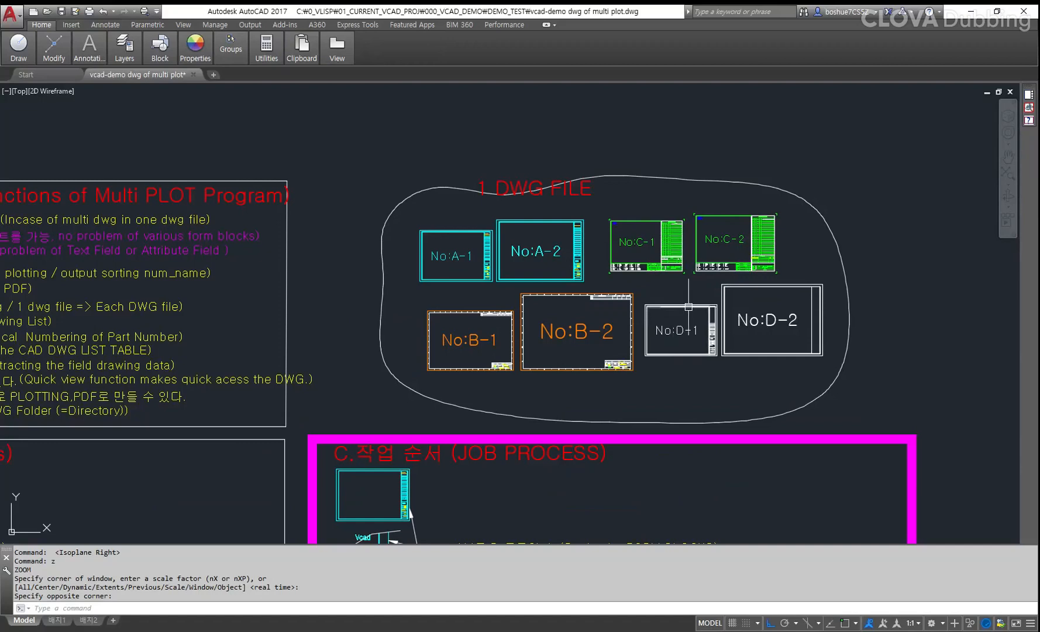
Step: Examine the sample drawing frames grouped under 1 DWG FILE and the Multi PLOT function list in section A
key(F5)
mouse_move(385, 147)
mouse_down()
mouse_move(829, 367)
mouse_move(844, 392)
mouse_up()
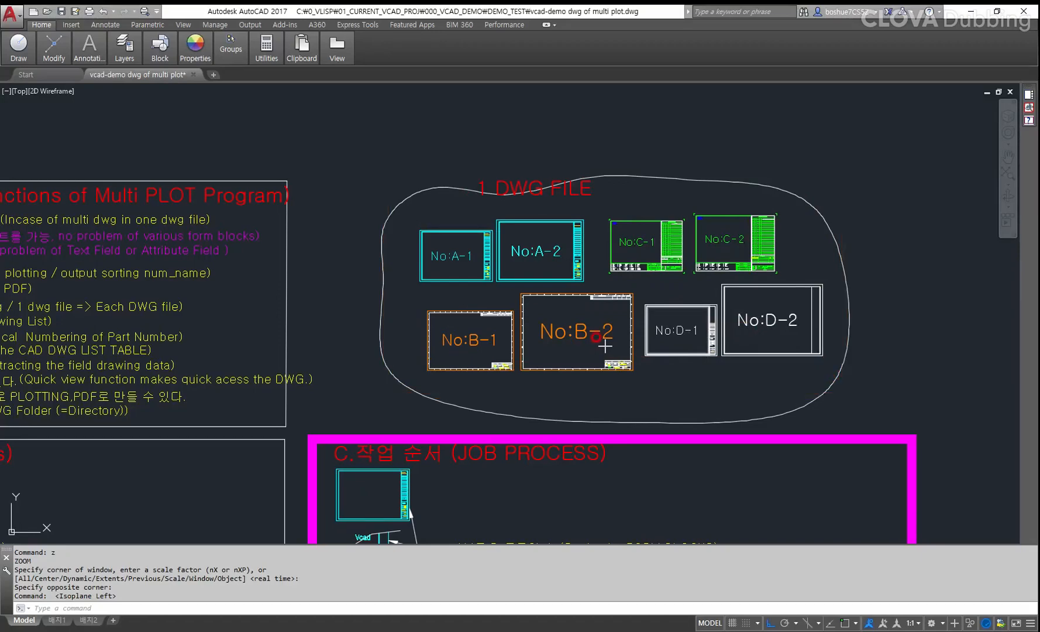
middle_drag(329, 311, 746, 315)
middle_drag(549, 342, 655, 329)
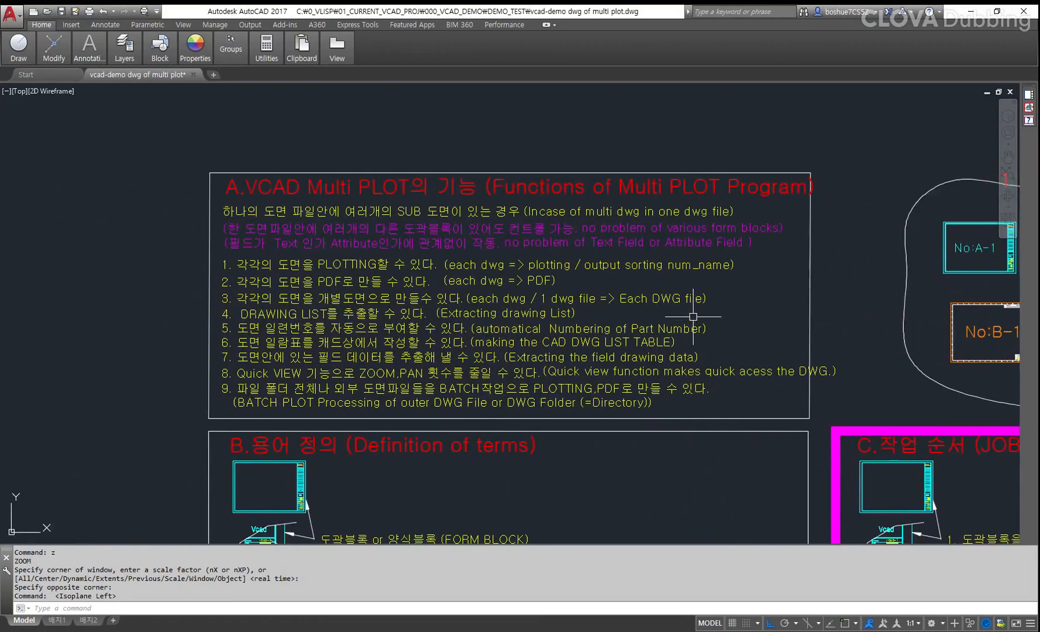
key(F5)
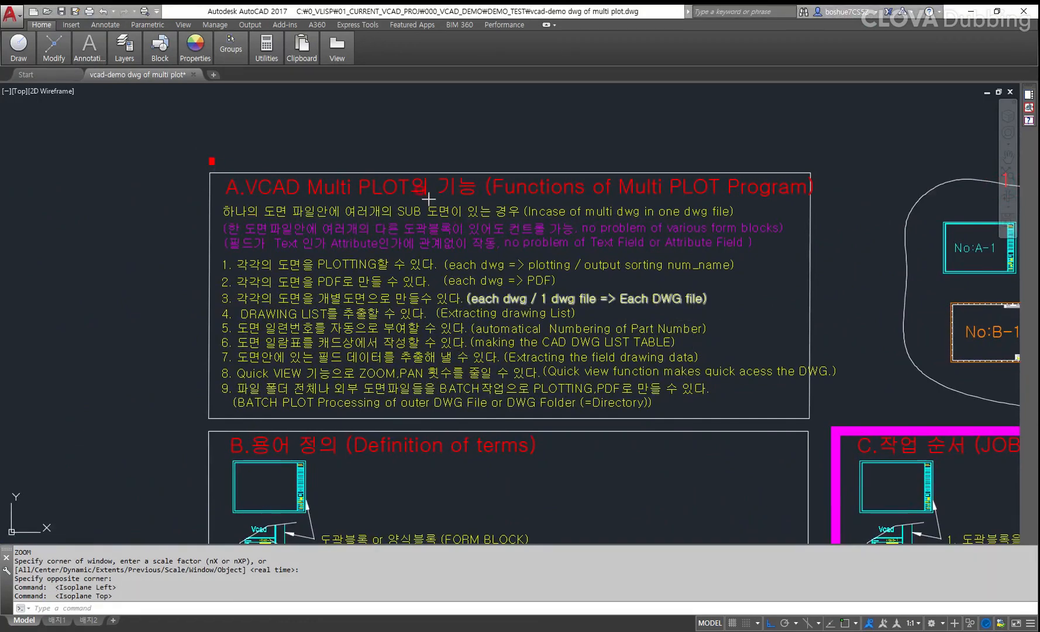
mouse_move(208, 161)
mouse_down()
mouse_move(309, 183)
mouse_move(760, 191)
mouse_move(815, 201)
mouse_up()
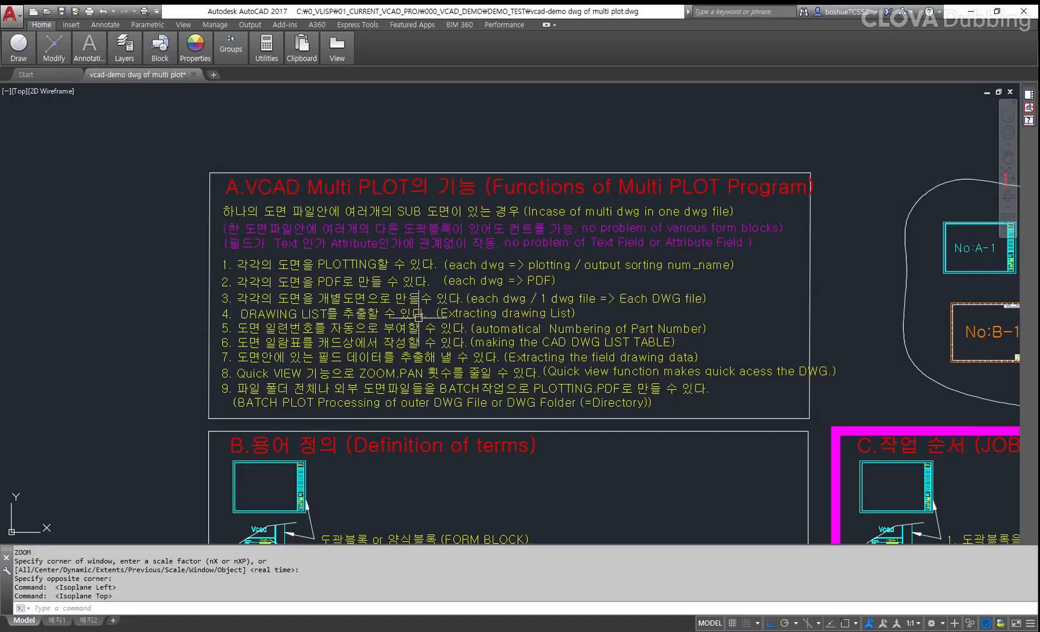
Step: Review the FORM BLOCK definition in section B and select the sample sheet frame block it points to
middle_drag(467, 392, 489, 193)
key(F5)
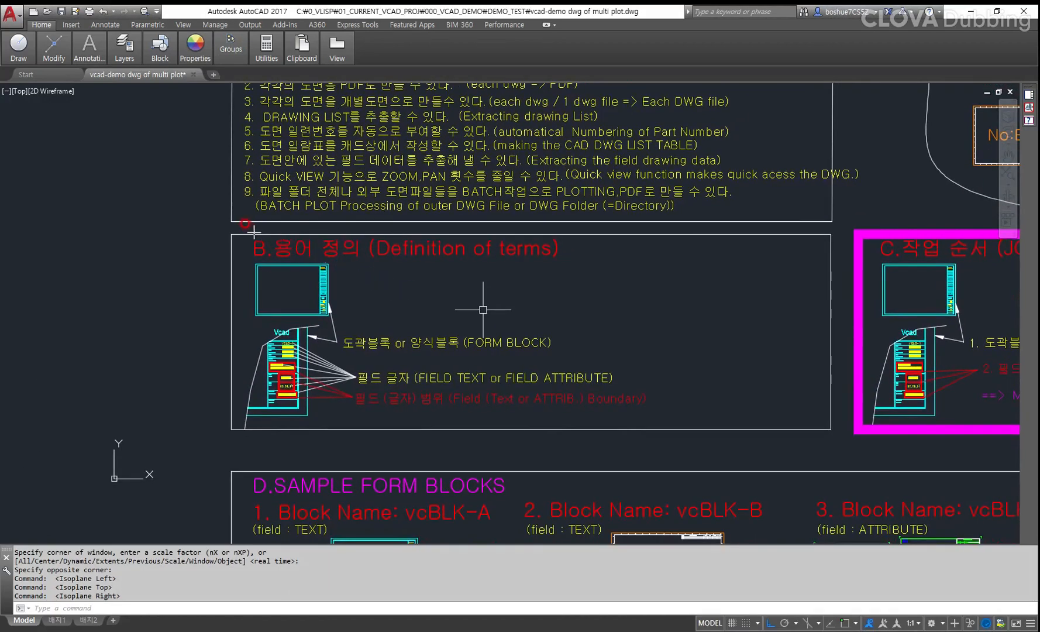
drag(246, 225, 578, 270)
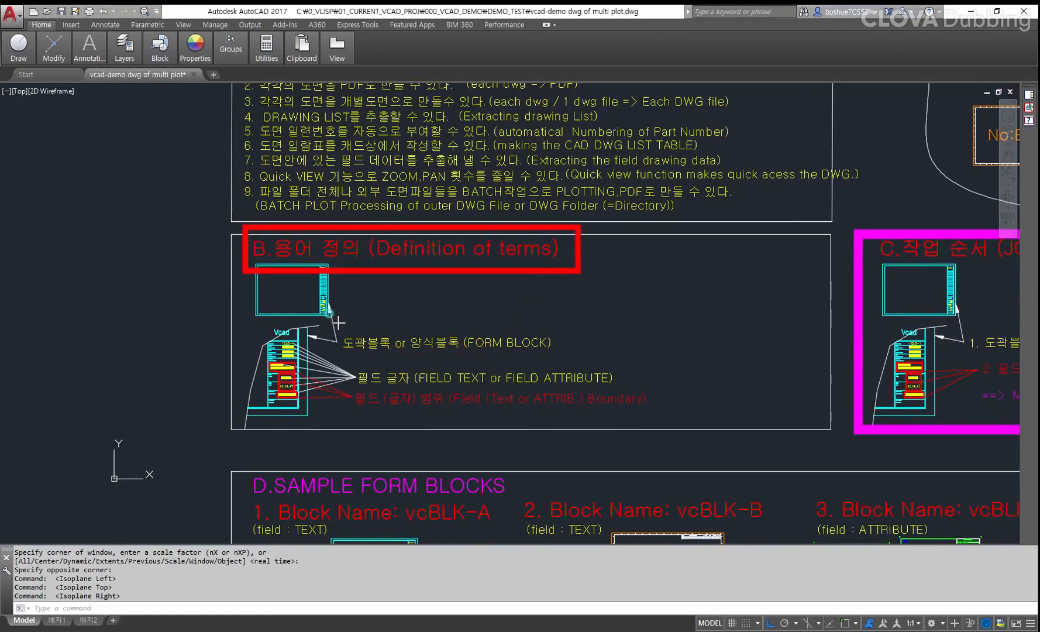
mouse_move(338, 322)
mouse_down()
mouse_move(518, 364)
mouse_move(560, 359)
mouse_up()
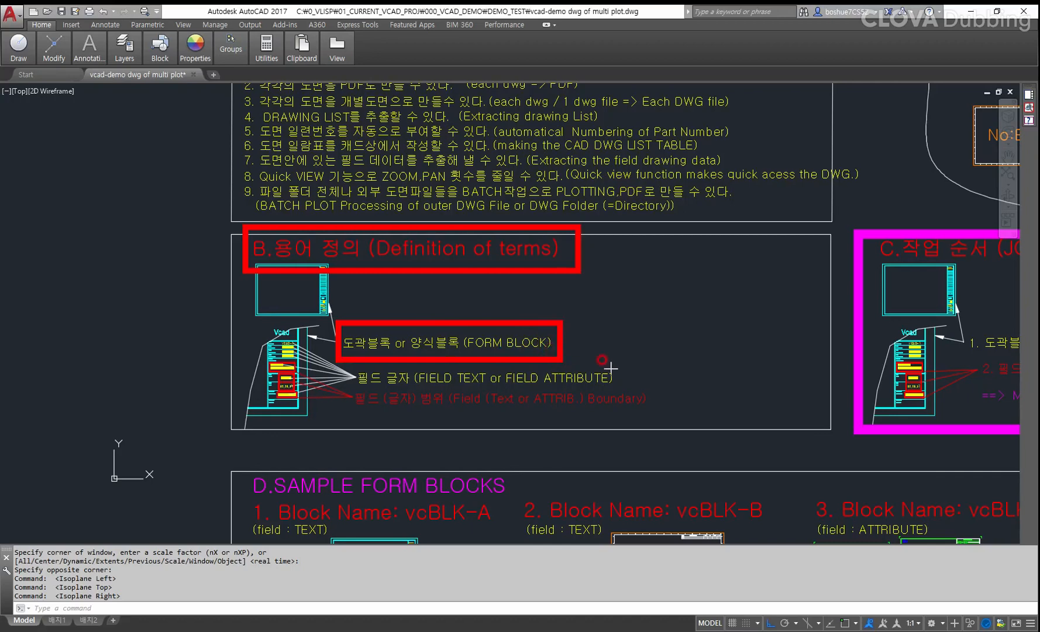
key(Escape)
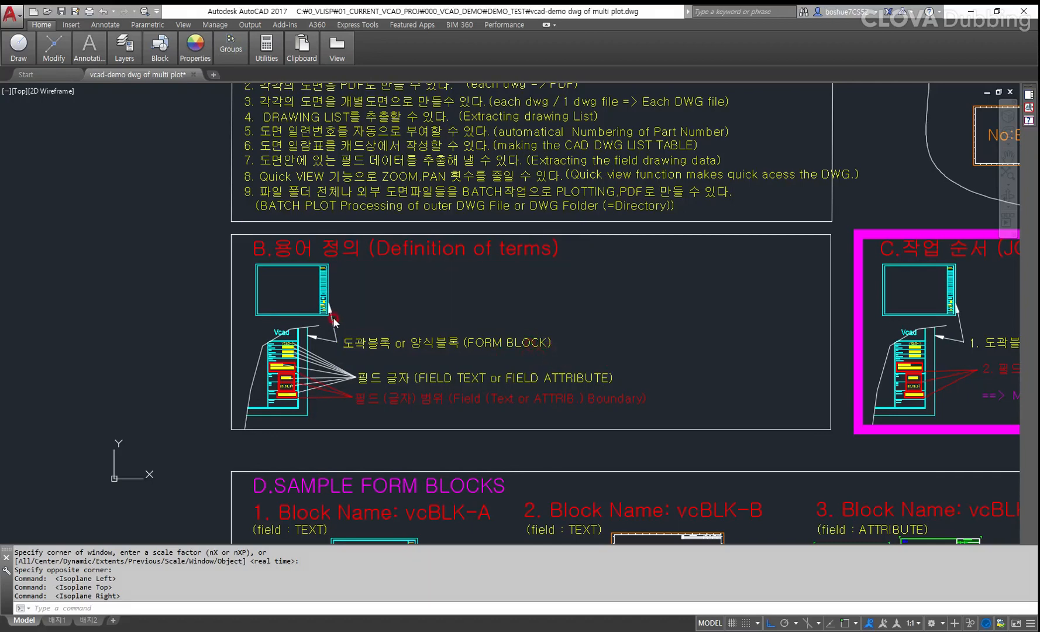
scroll(331, 316, up, 4)
click(330, 261)
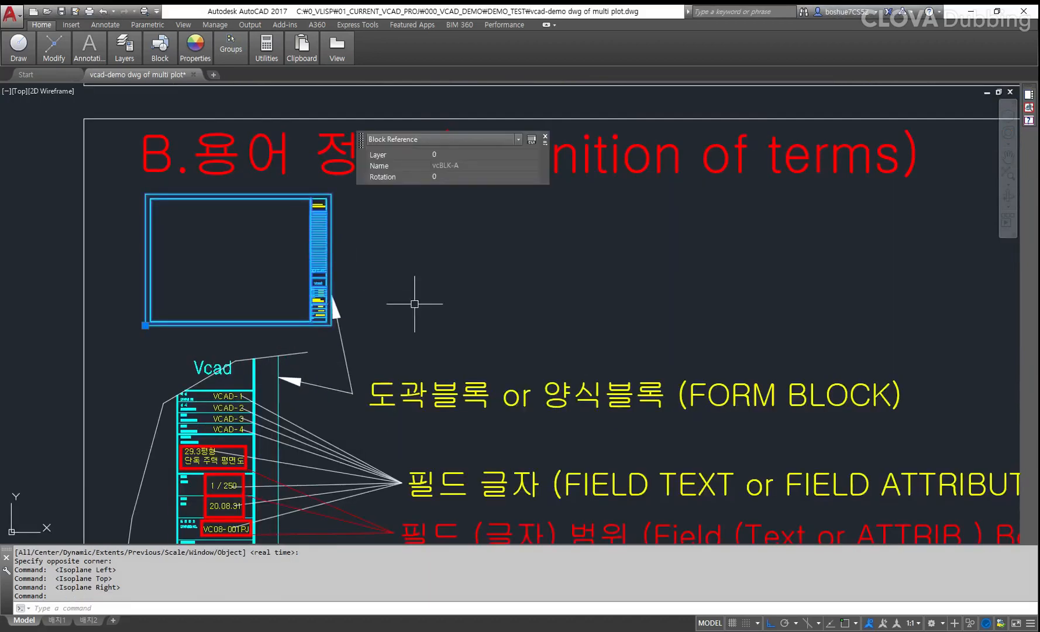
Step: Review the FIELD TEXT or FIELD ATTRIBUTE definition and select the scale and date texts in section B's title block
mouse_move(574, 497)
middle_down()
mouse_move(603, 376)
mouse_move(449, 354)
middle_up()
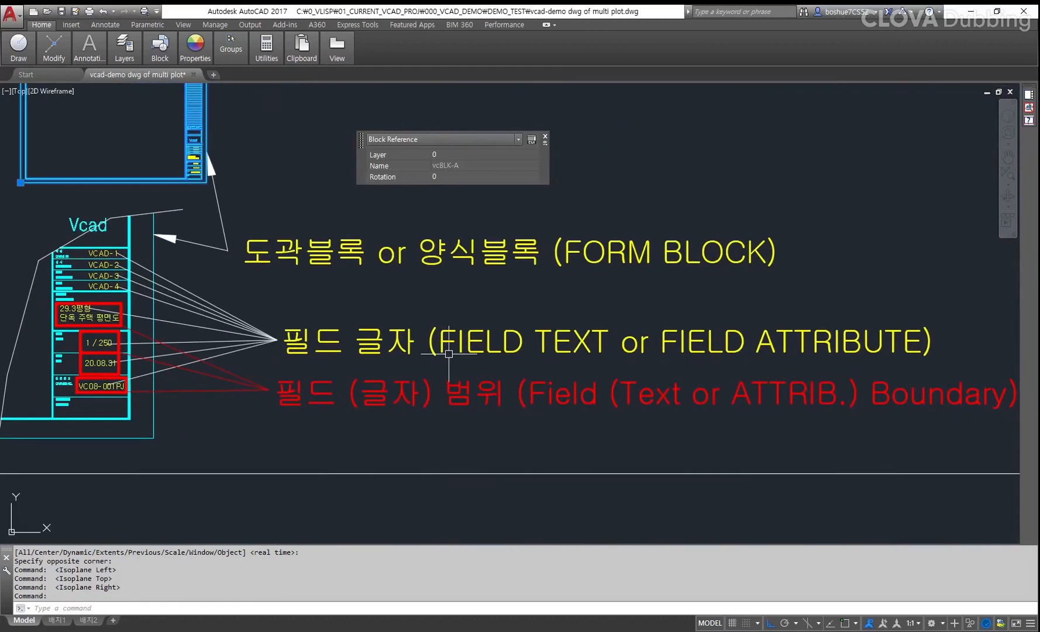
scroll(449, 354, down, 2)
key(F5)
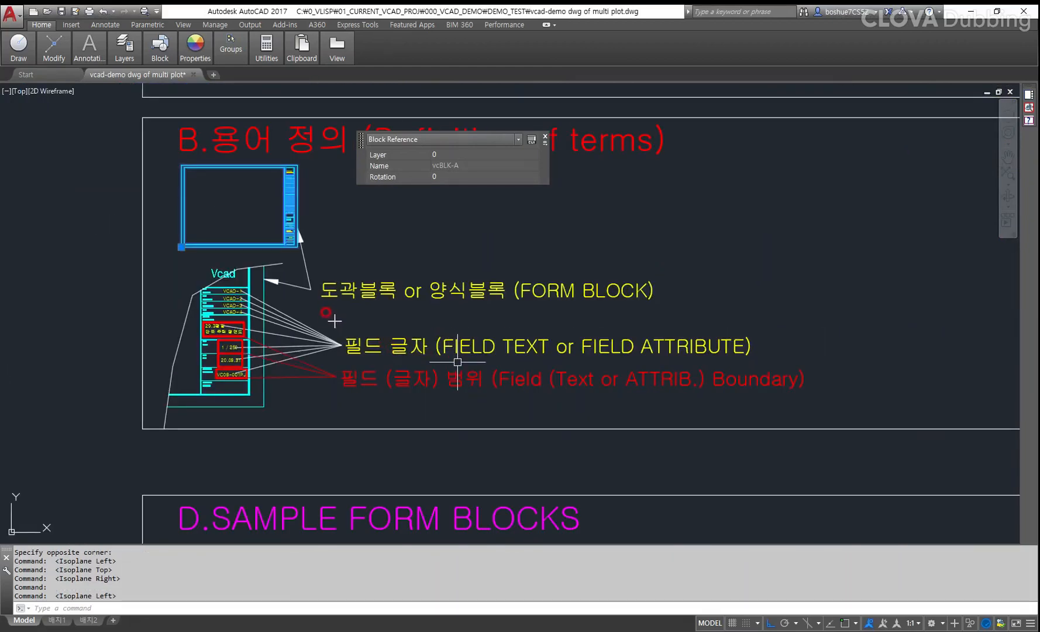
mouse_move(335, 321)
mouse_down()
mouse_move(563, 363)
mouse_move(752, 363)
mouse_up()
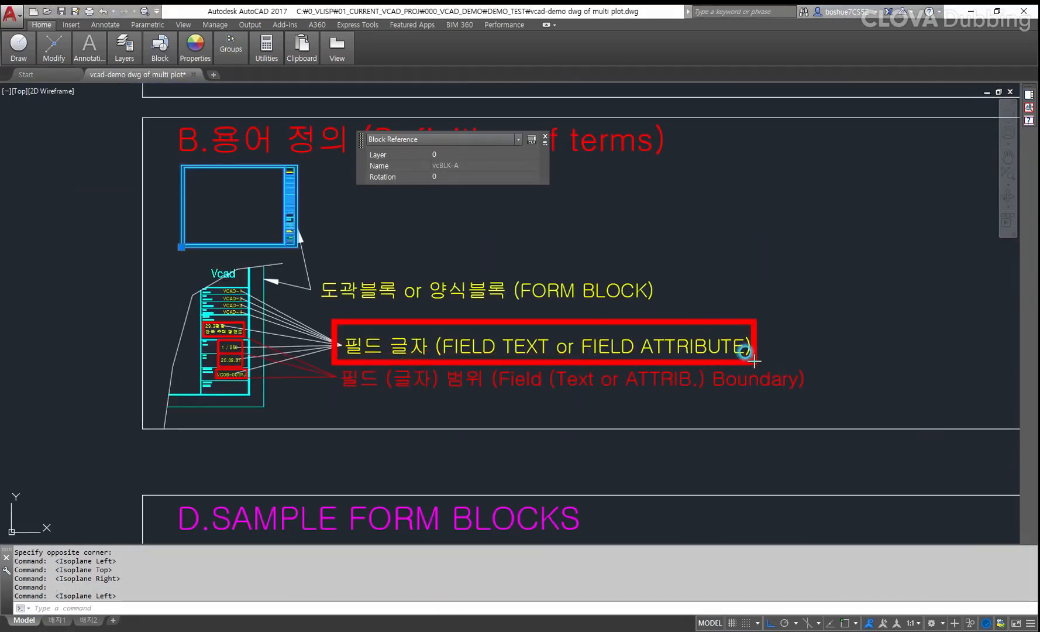
scroll(220, 356, up, 4)
click(238, 338)
click(237, 363)
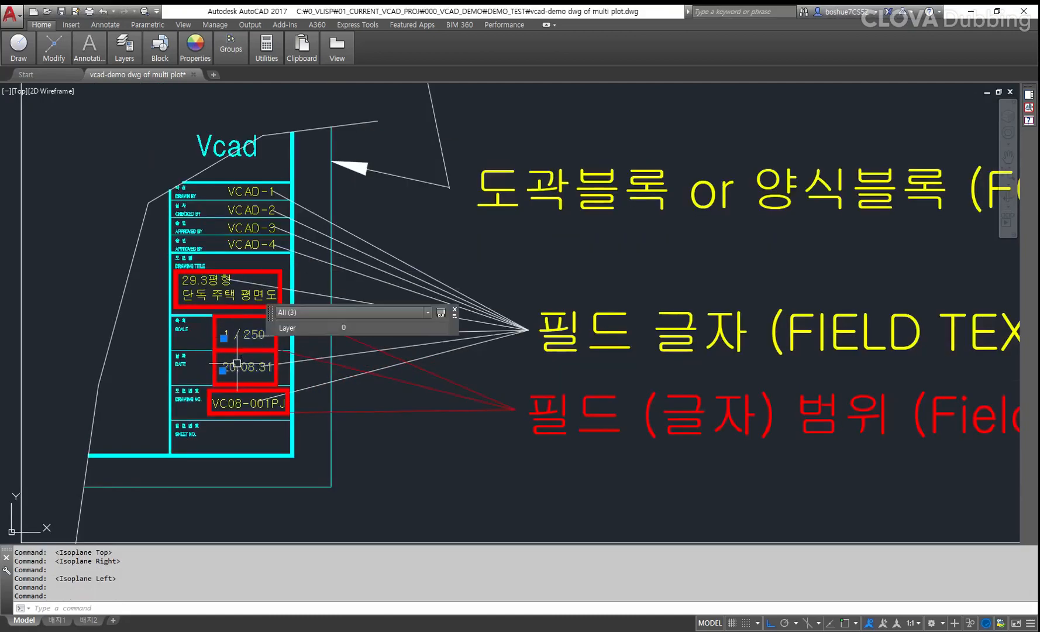
scroll(369, 388, down, 4)
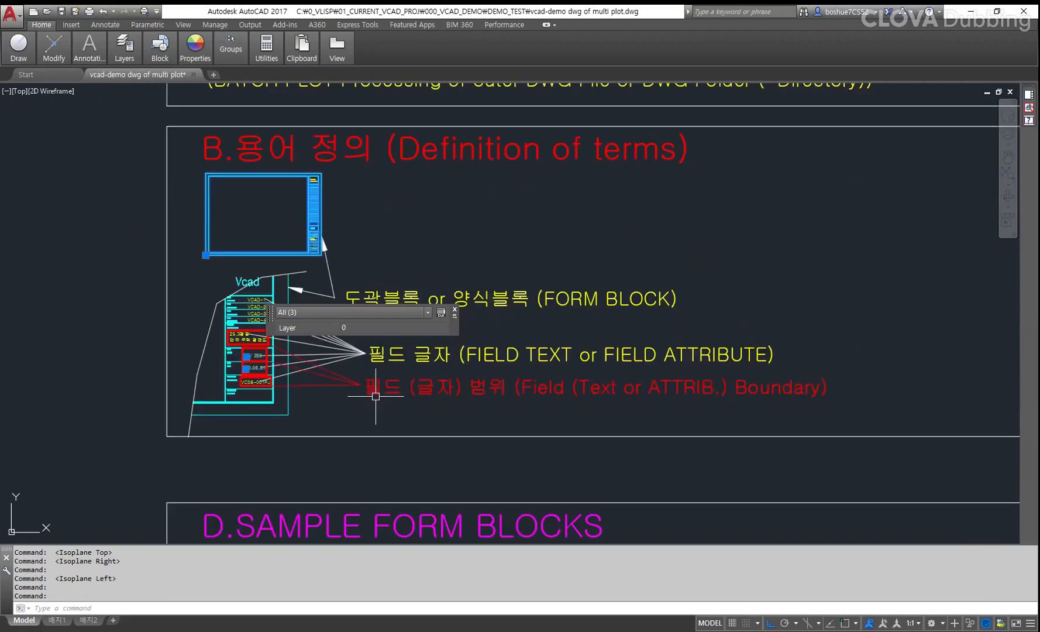
Step: Review the Field Boundary definition and select the red rectangles around the date and drawing number in section B, clearing the selection when finished
middle_drag(477, 408, 453, 413)
key(F5)
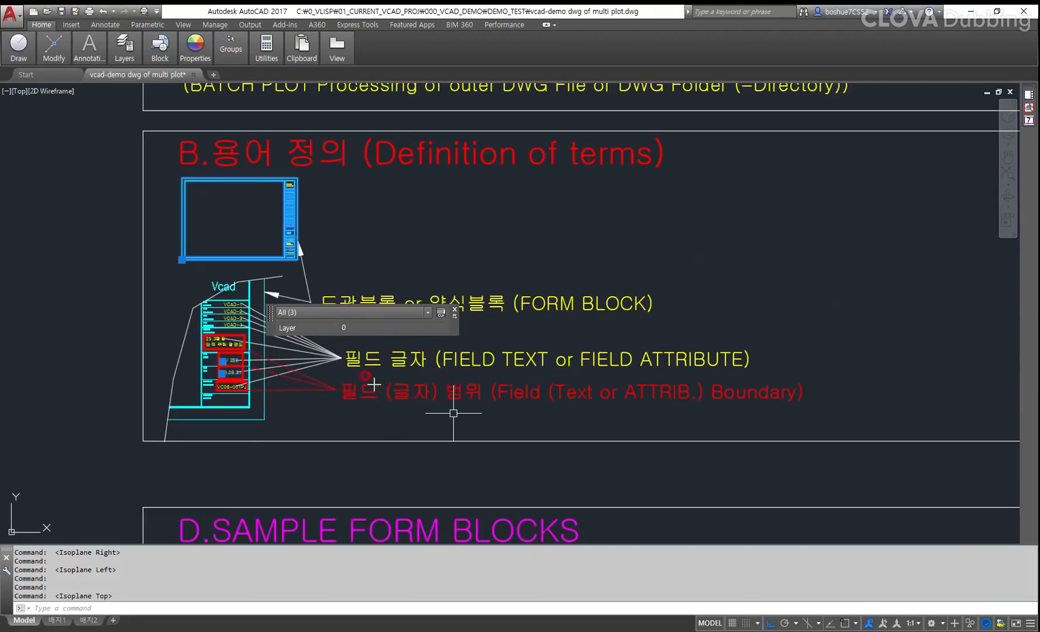
drag(335, 370, 819, 414)
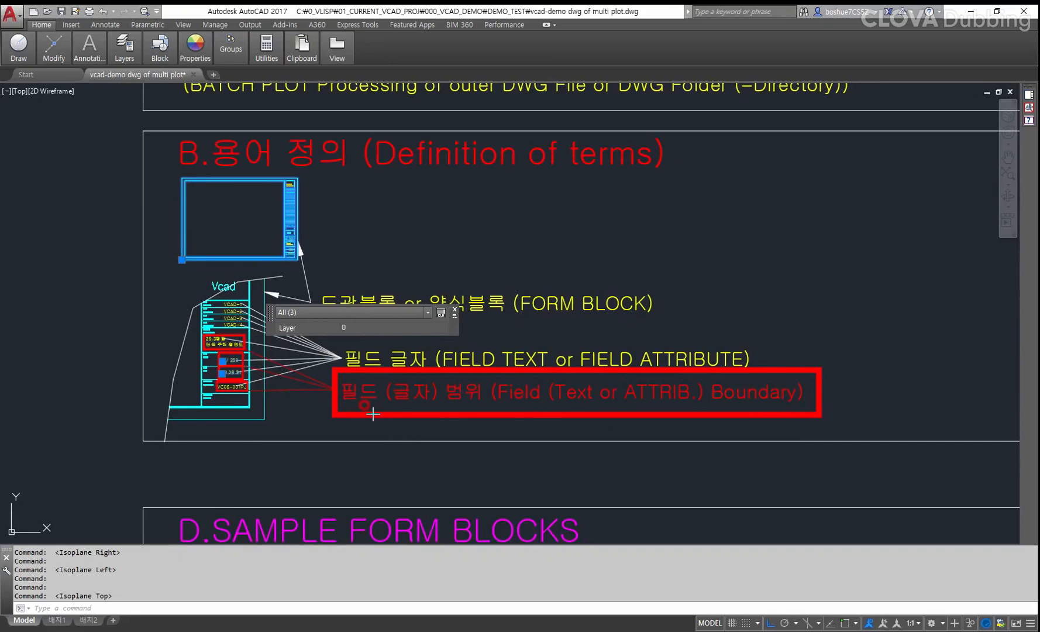
key(Escape)
scroll(260, 389, up, 7)
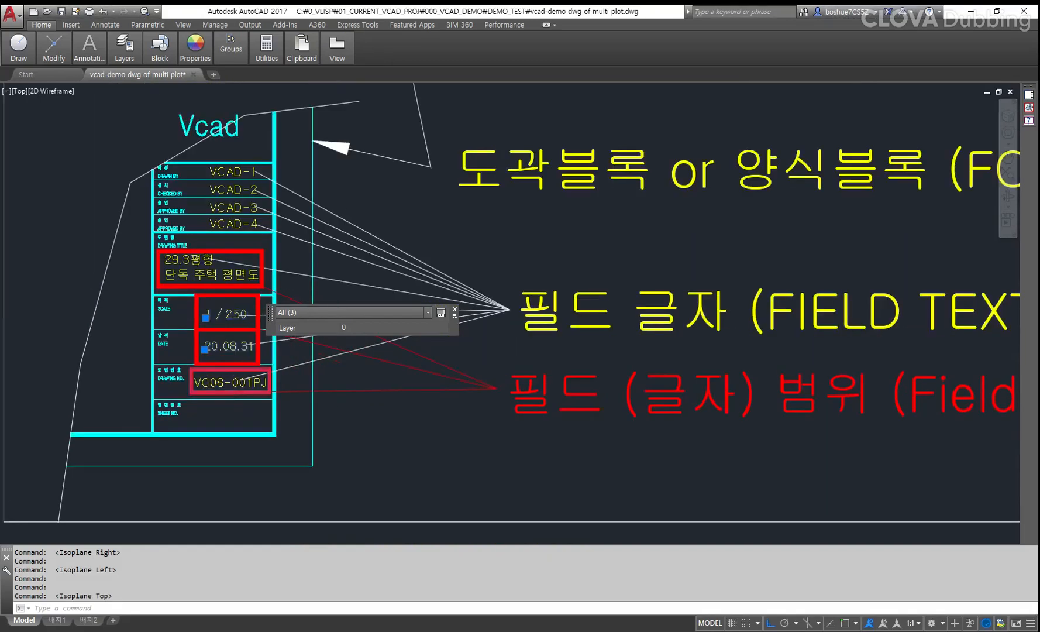
click(241, 379)
key(Escape)
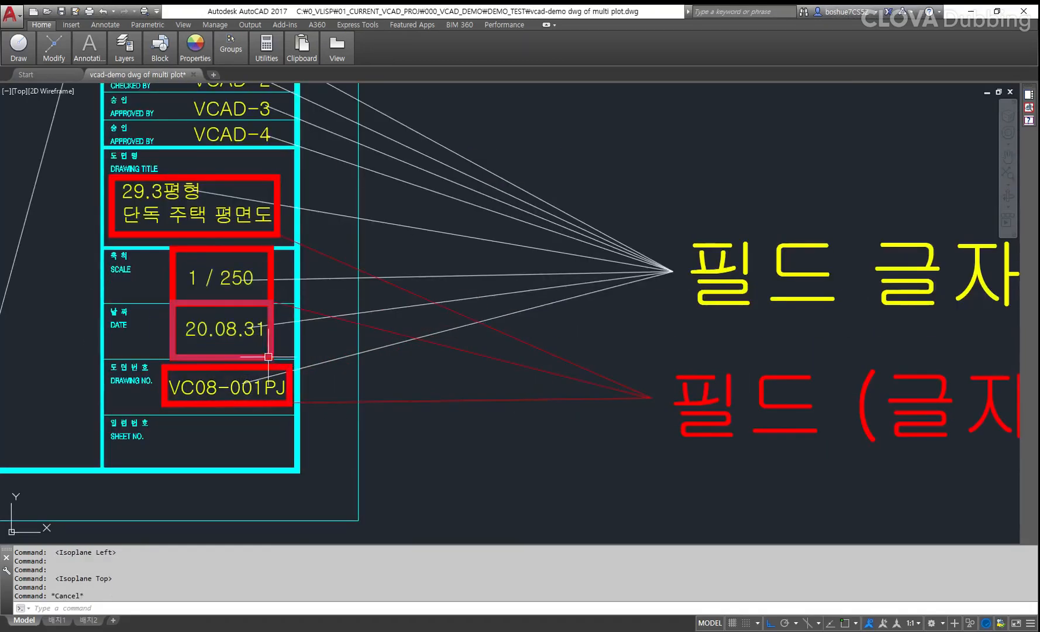
click(271, 348)
click(286, 399)
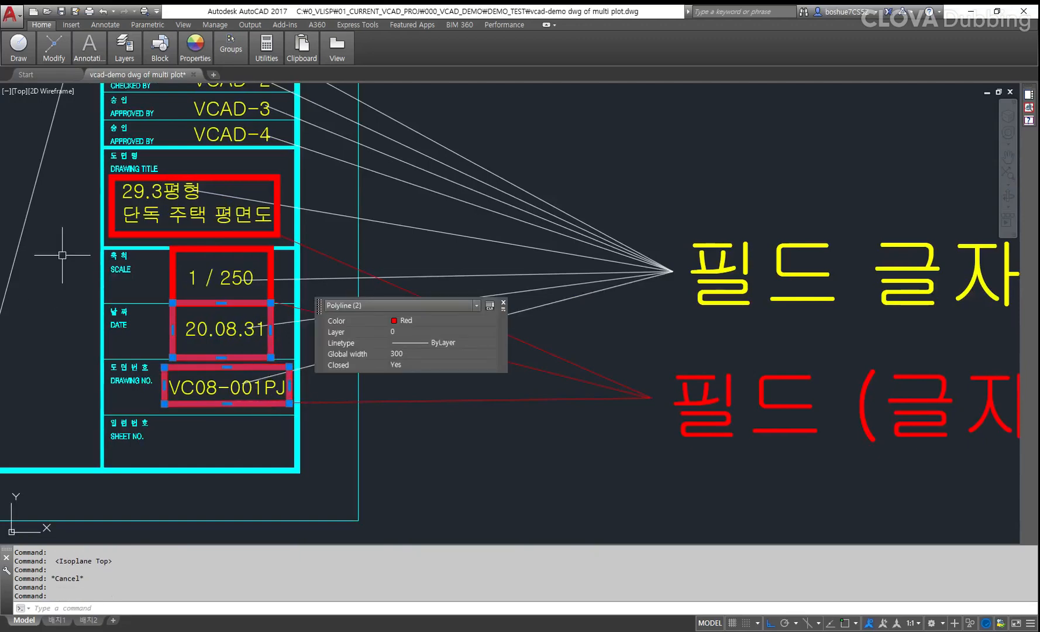
scroll(293, 433, down, 4)
key(Escape)
Step: Review the form block registration stage in section C, JOB PROCESS, and select its sample sheet frame block
scroll(426, 465, down, 5)
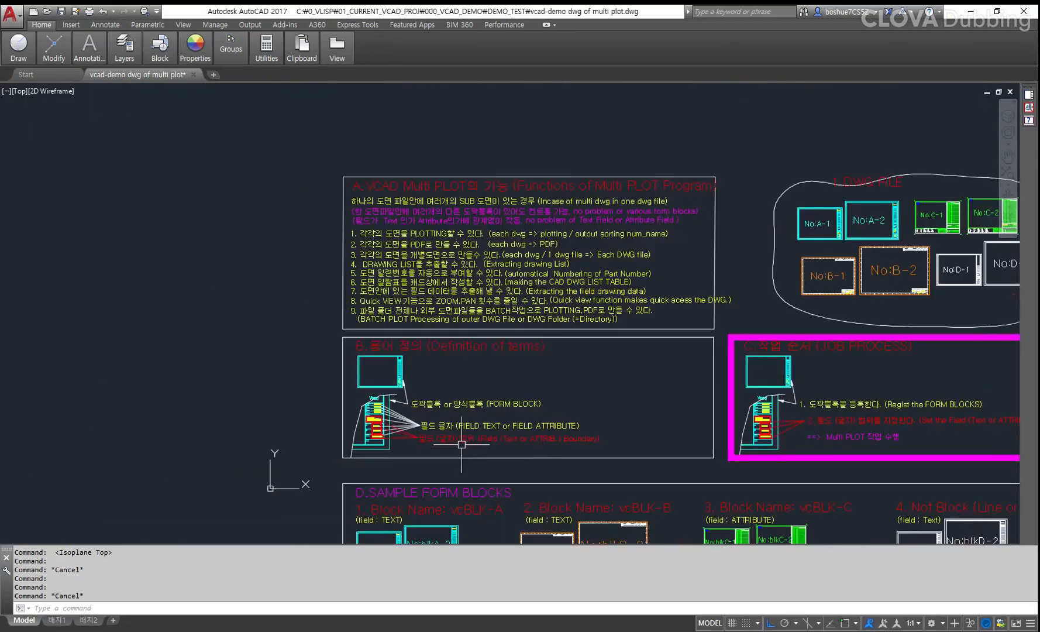
middle_drag(581, 450, 386, 428)
scroll(725, 420, up, 5)
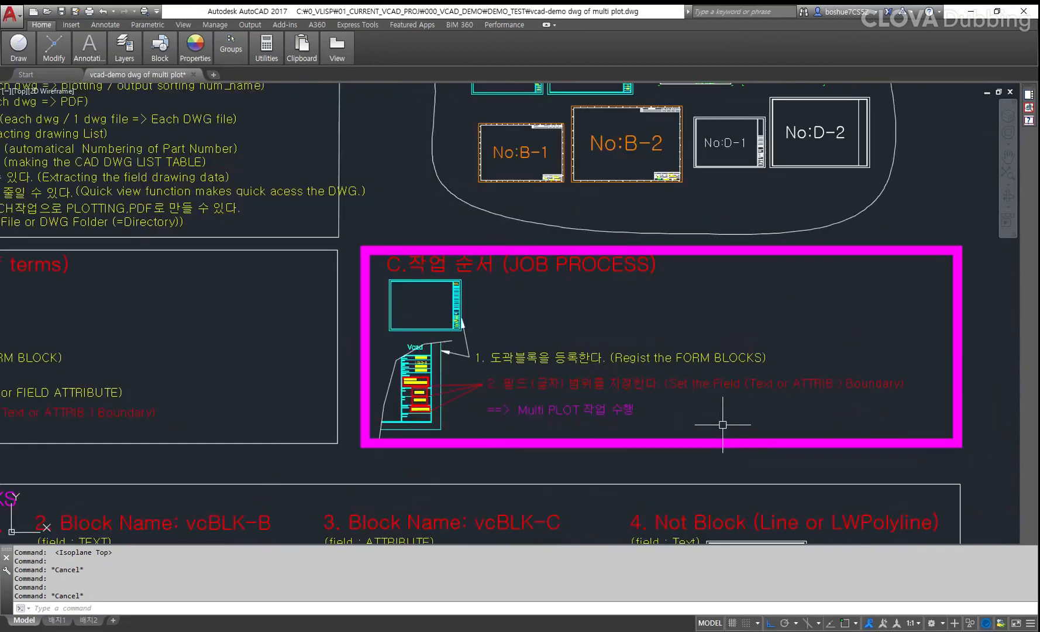
middle_drag(773, 430, 759, 427)
key(F5)
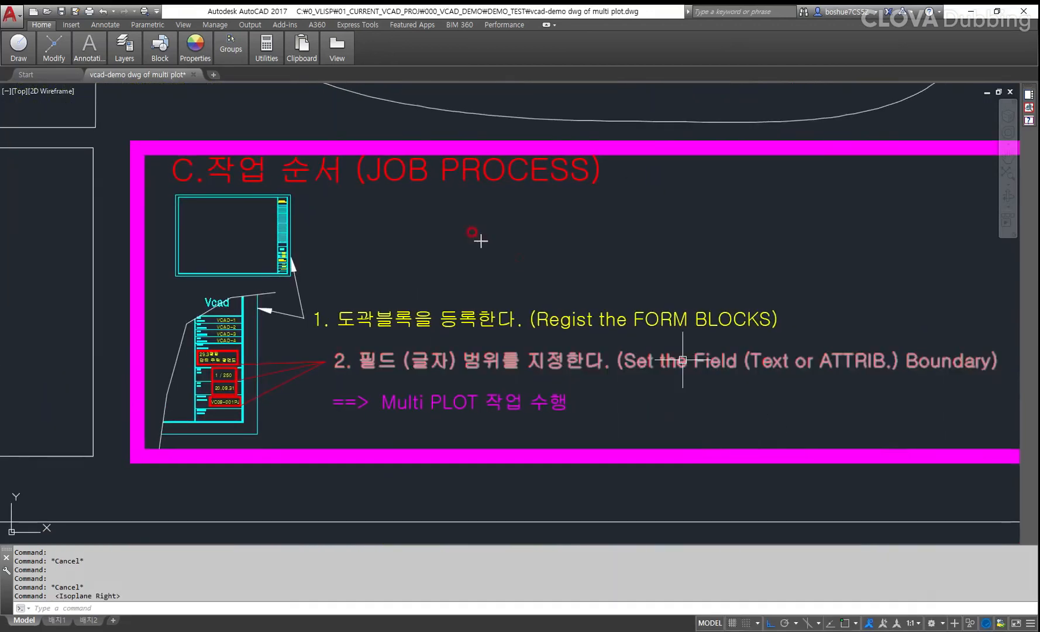
mouse_move(152, 128)
mouse_down()
mouse_move(212, 157)
mouse_move(634, 200)
mouse_up()
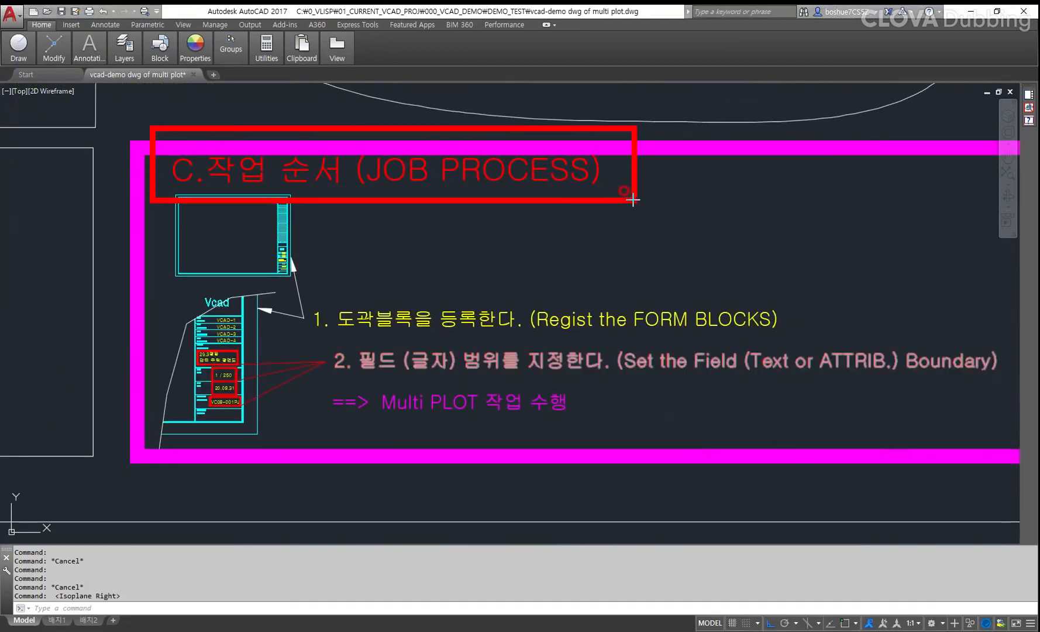
key(Escape)
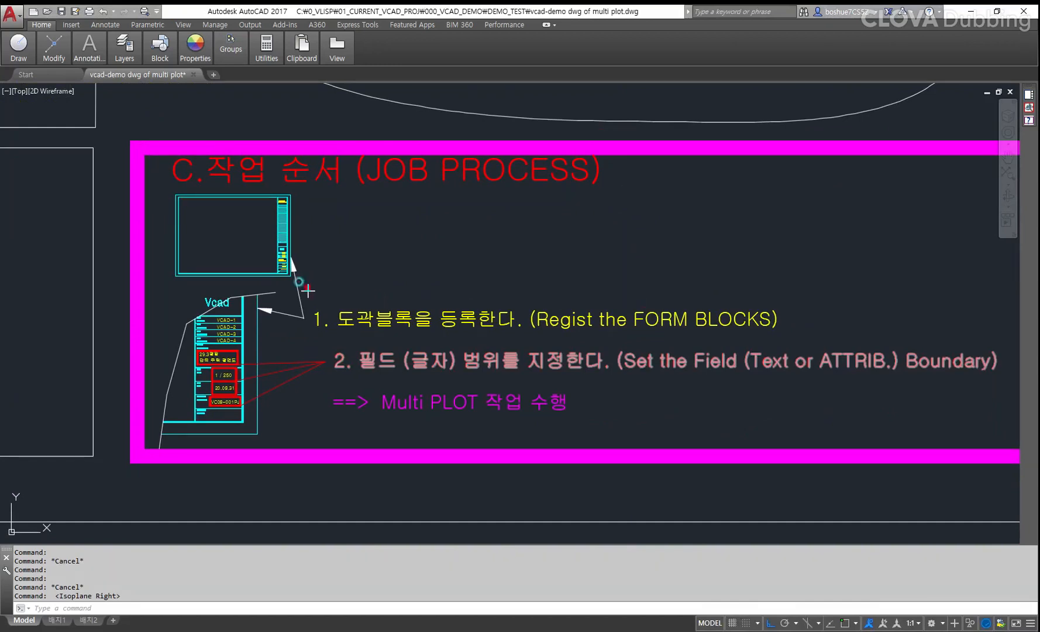
mouse_move(305, 285)
mouse_down()
mouse_move(579, 339)
mouse_move(783, 338)
mouse_up()
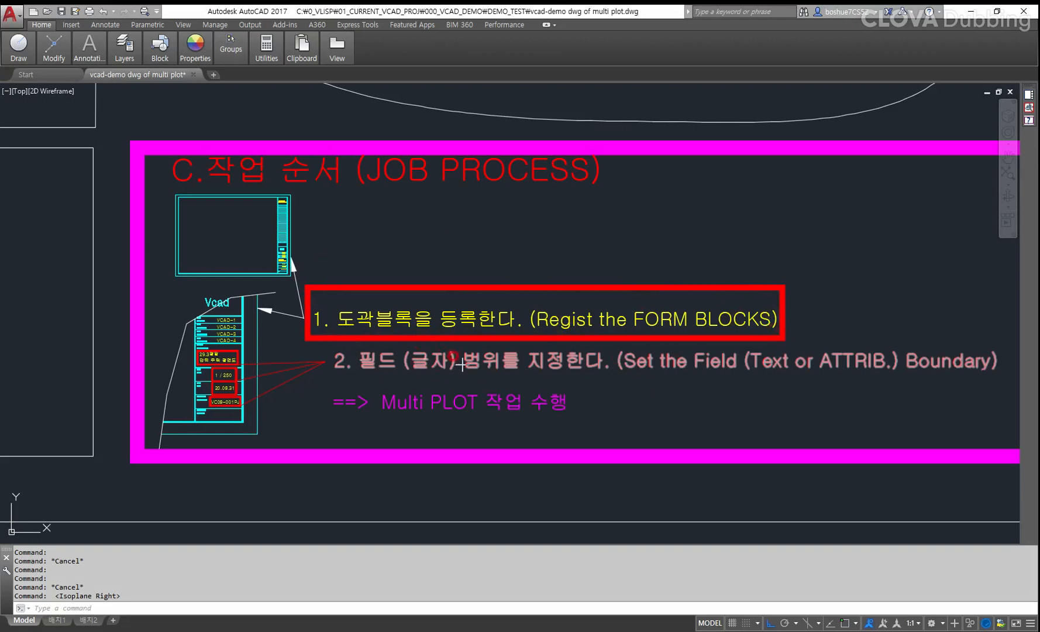
key(e)
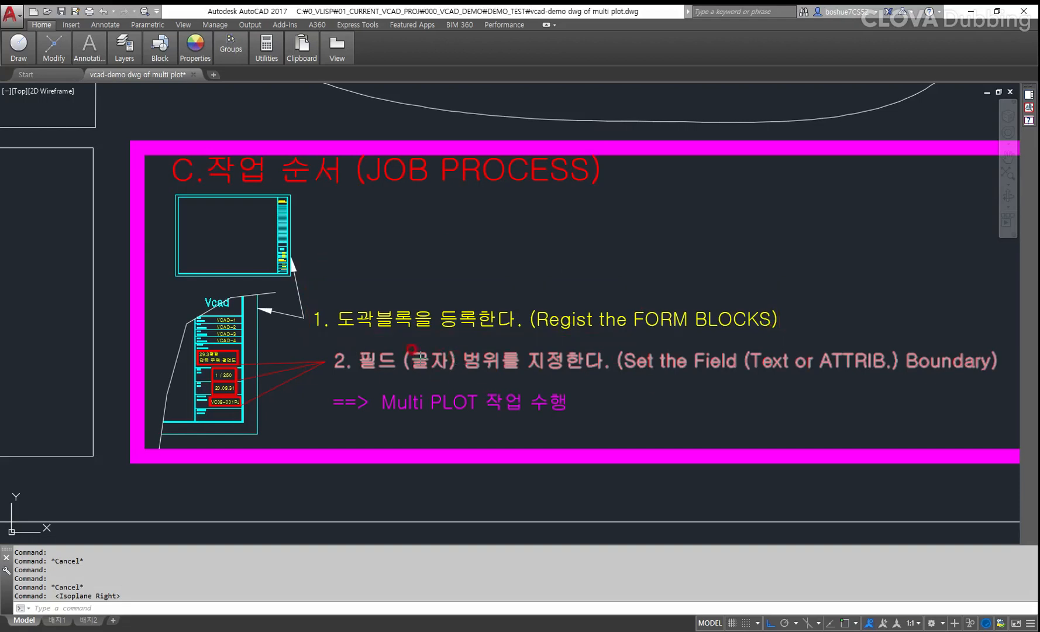
click(291, 272)
middle_drag(367, 332, 296, 284)
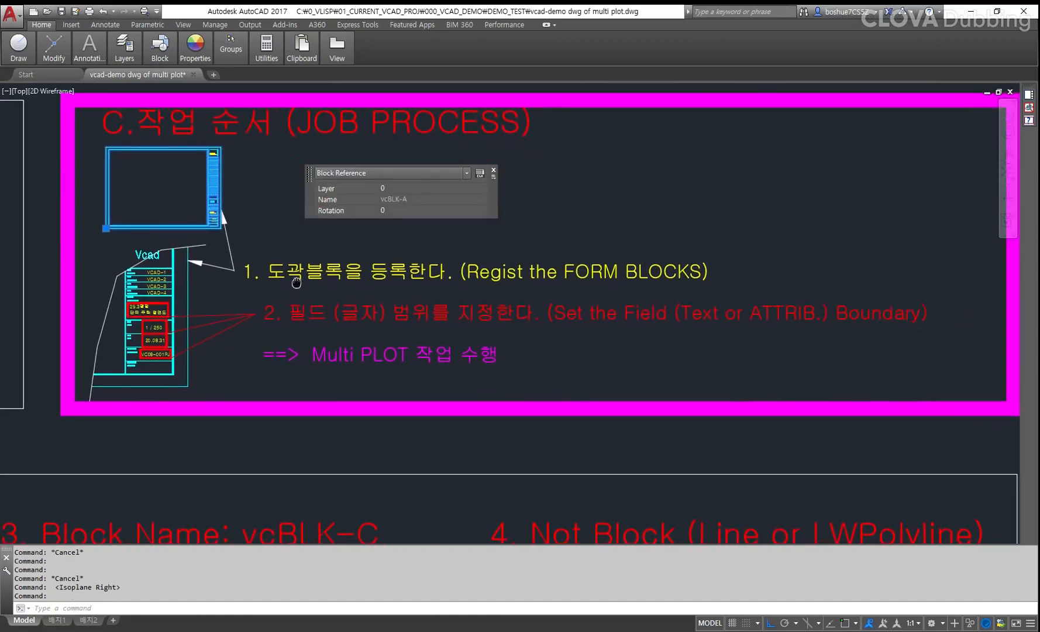
Step: Review the field boundary stage in section C and select the red rectangles around the title, scale, date and drawing number
key(ctrl+e)
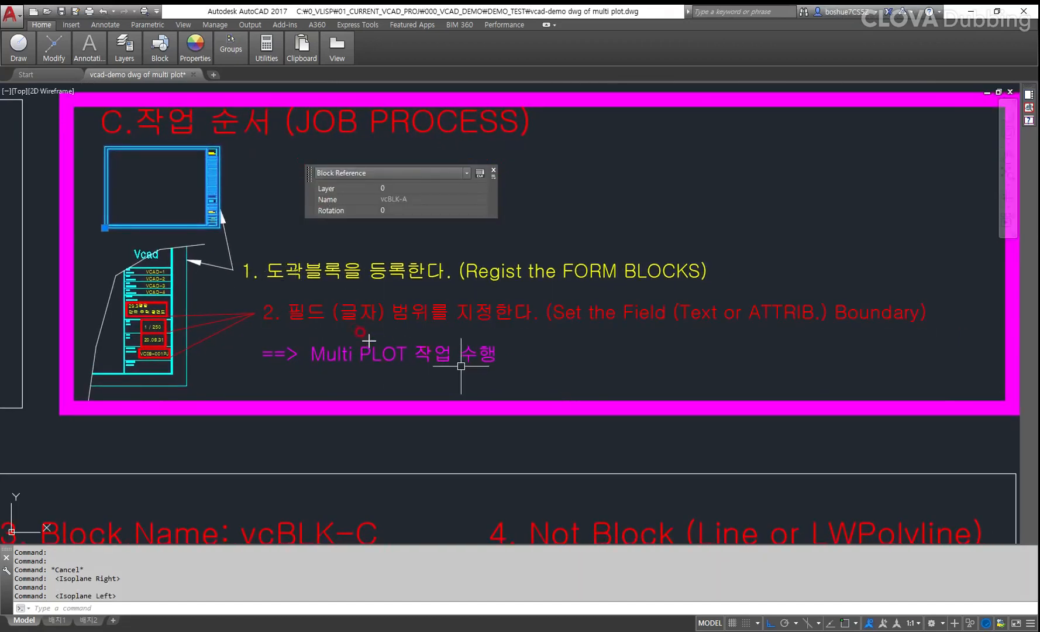
drag(250, 291, 921, 321)
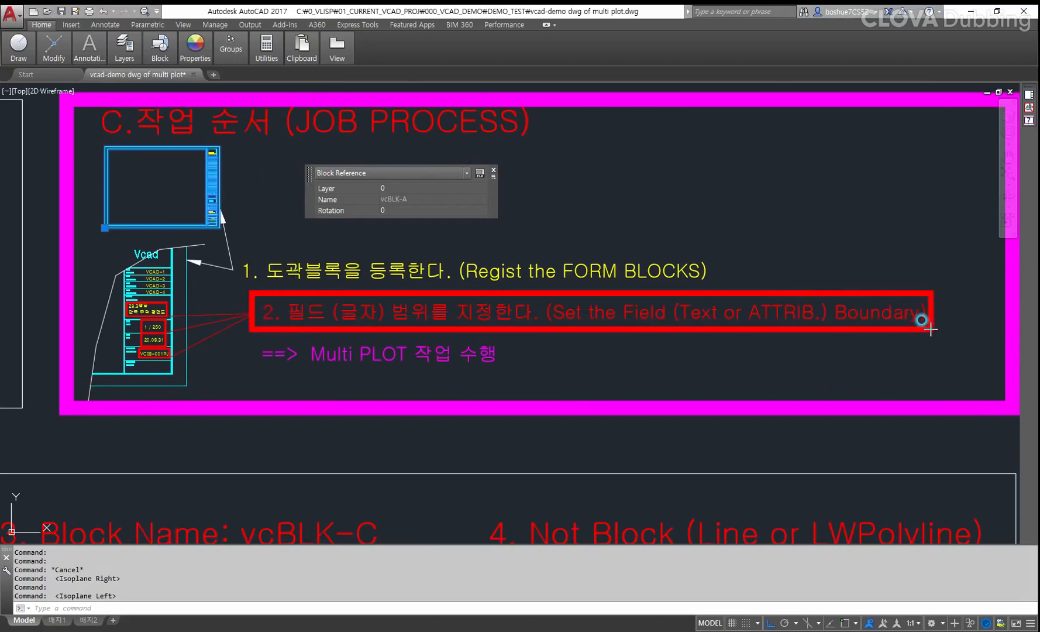
key(Escape)
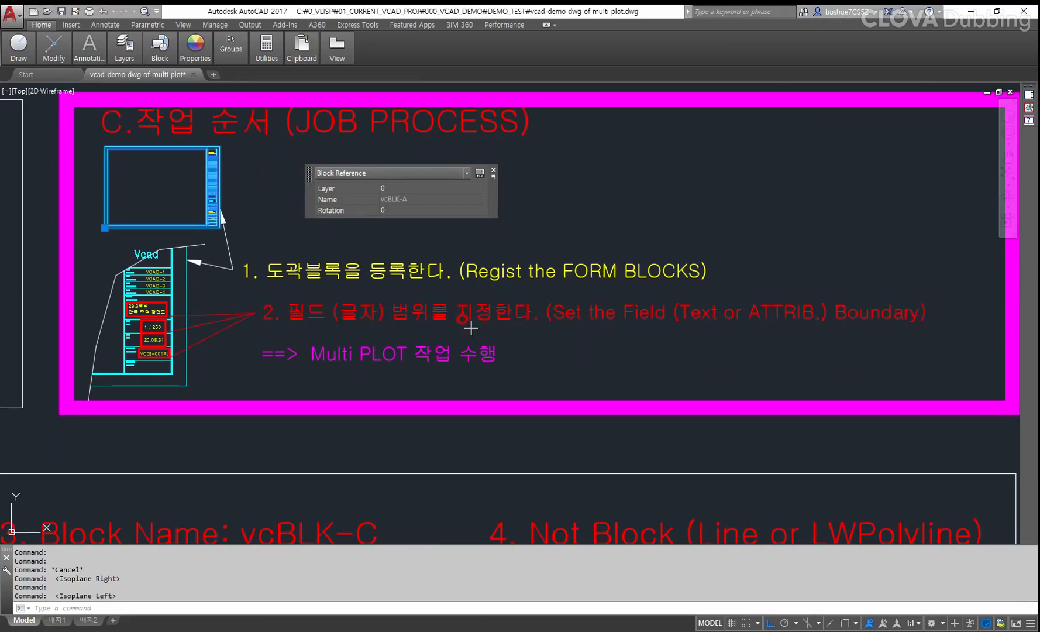
scroll(153, 330, up, 5)
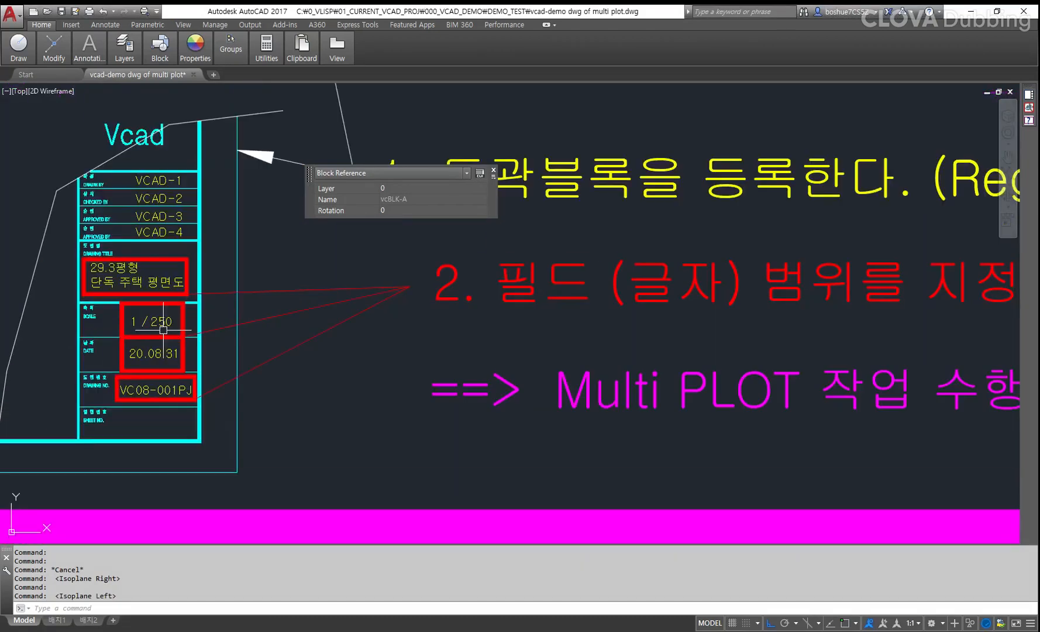
click(186, 266)
scroll(199, 340, up, 3)
click(166, 297)
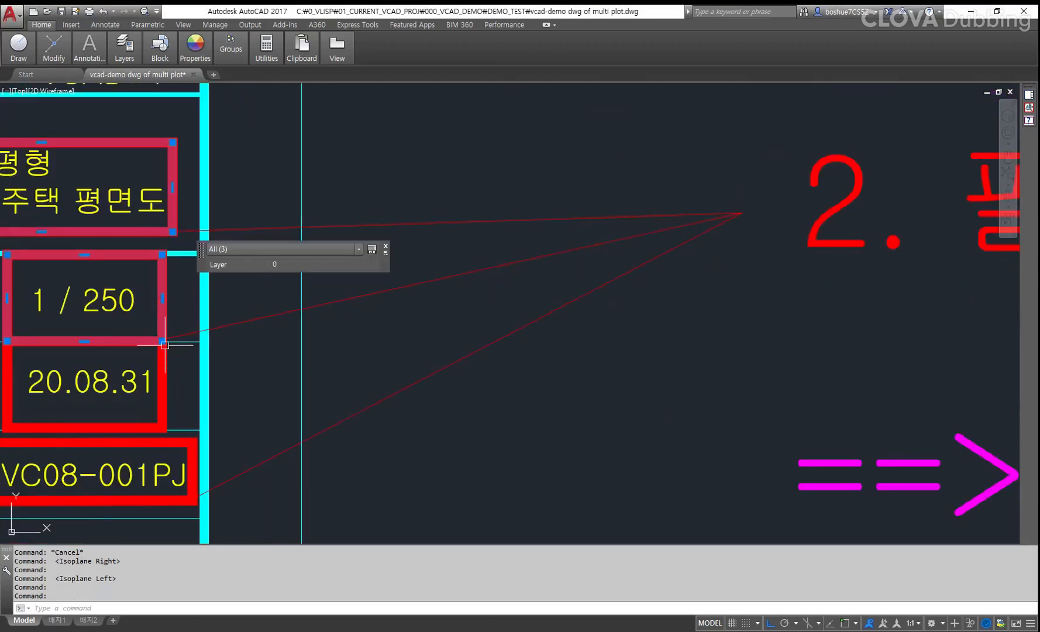
click(165, 376)
scroll(219, 378, down, 2)
click(202, 429)
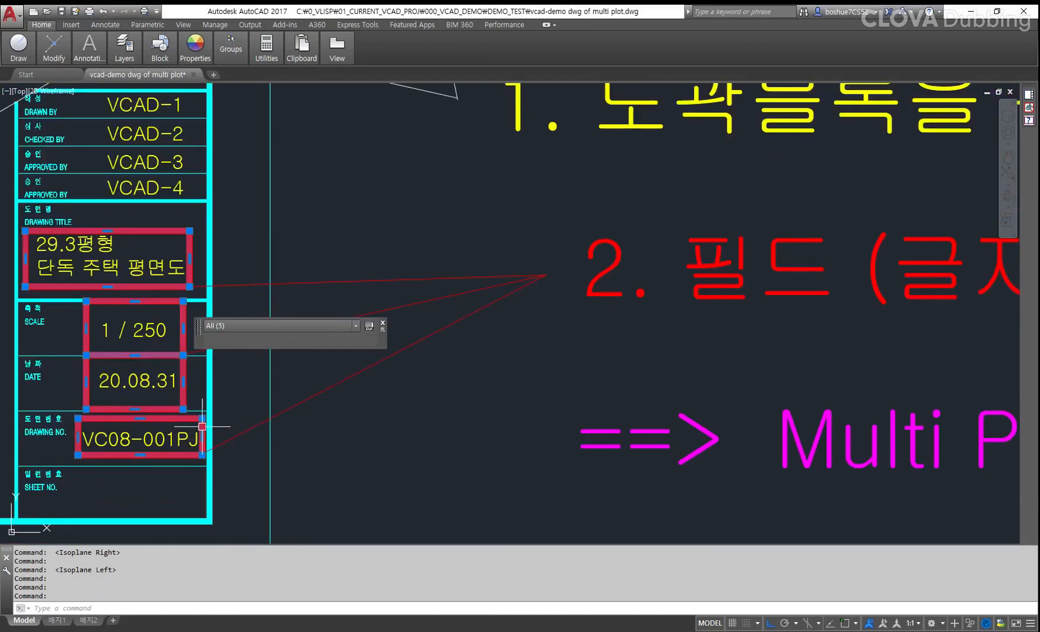
Step: Review the final Multi PLOT execution stage in section C, JOB PROCESS, and close the Quick Properties palette covering its text
scroll(230, 410, down, 4)
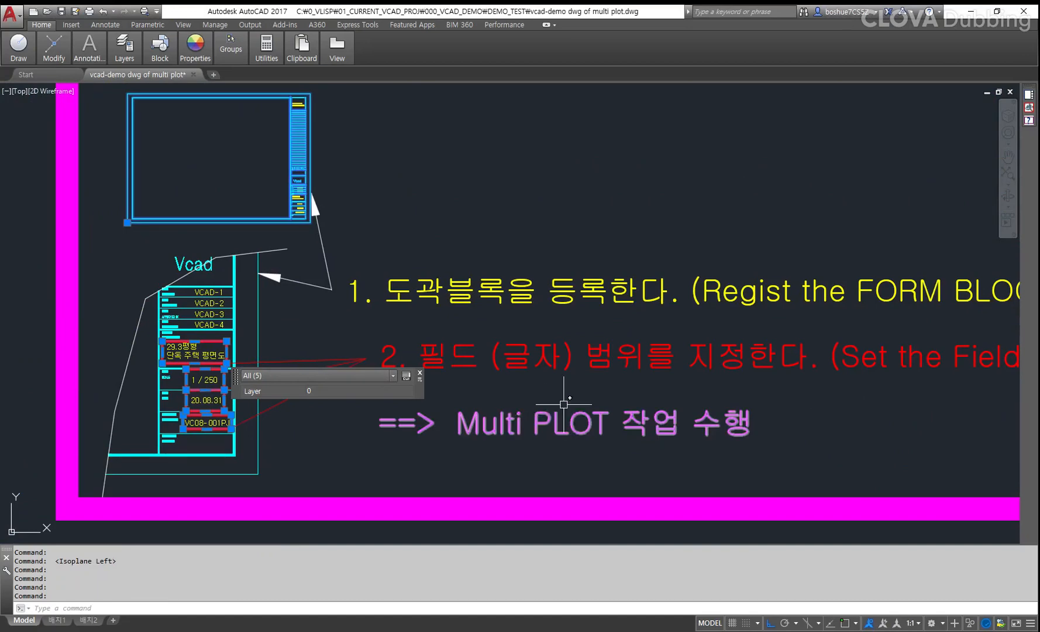
middle_drag(565, 404, 549, 382)
key(F5)
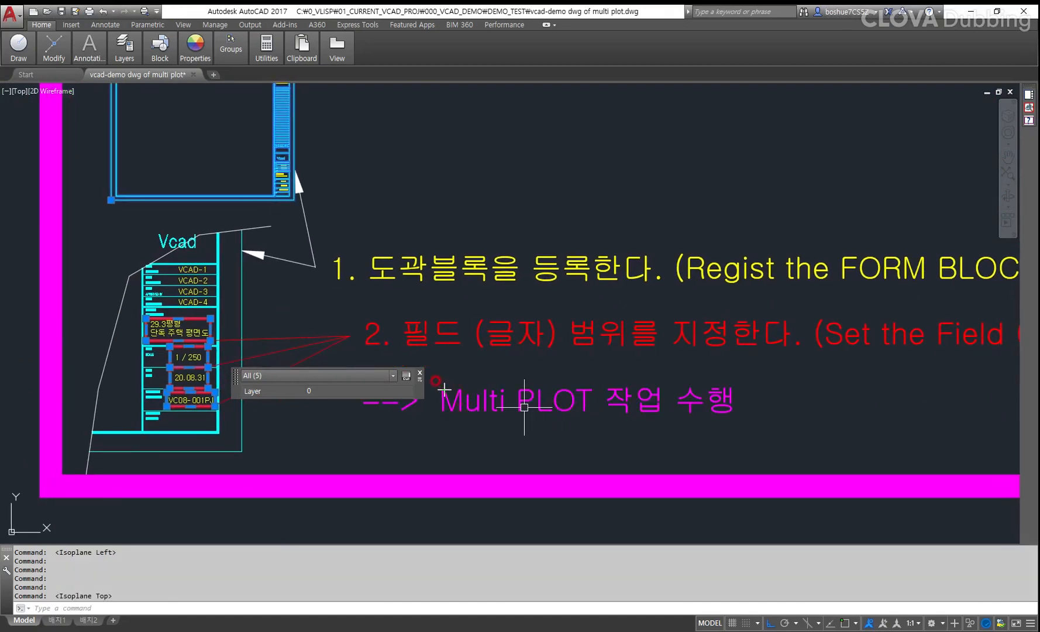
drag(351, 354, 743, 433)
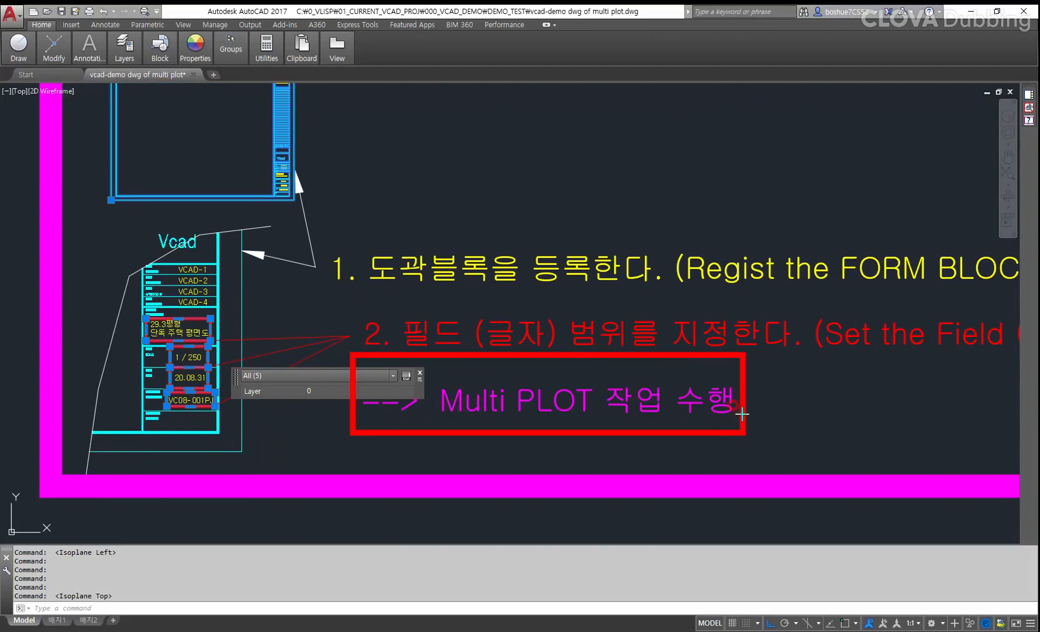
right_click(743, 414)
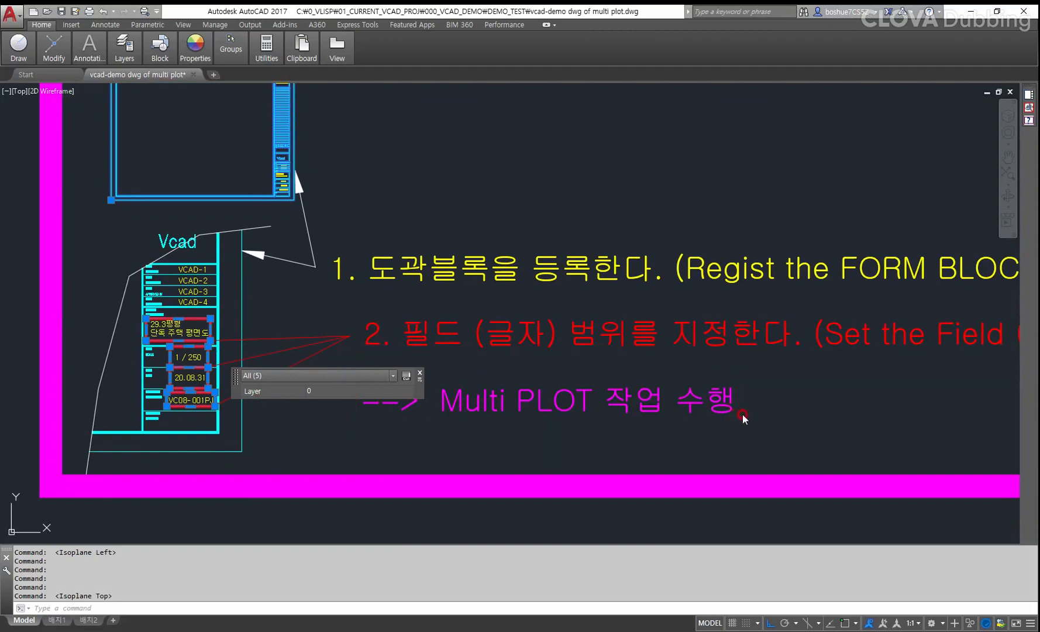
click(420, 374)
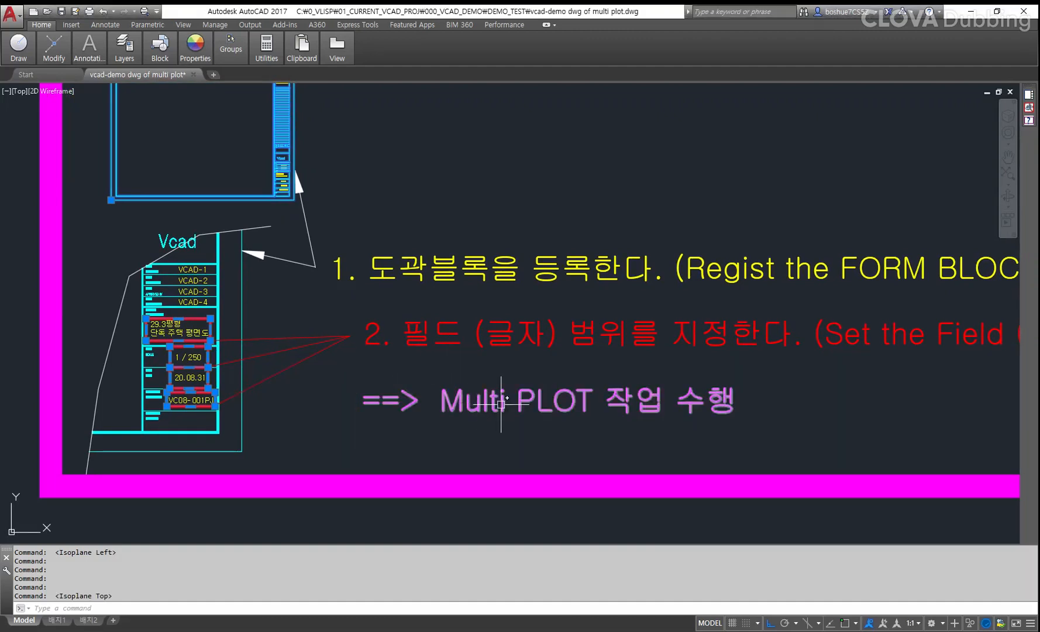
Step: Survey the whole demo drawing, including the ORGIN sheet groups, and return to section D, SAMPLE FORM BLOCKS
scroll(529, 414, down, 6)
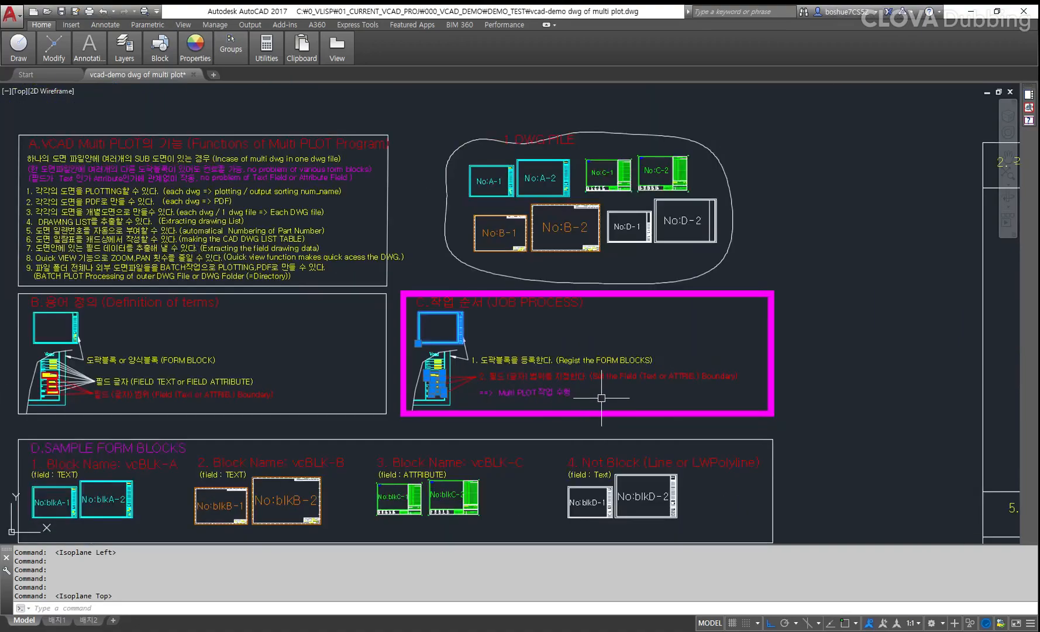
scroll(608, 381, down, 4)
mouse_move(813, 451)
middle_down()
mouse_move(454, 281)
mouse_move(434, 257)
middle_up()
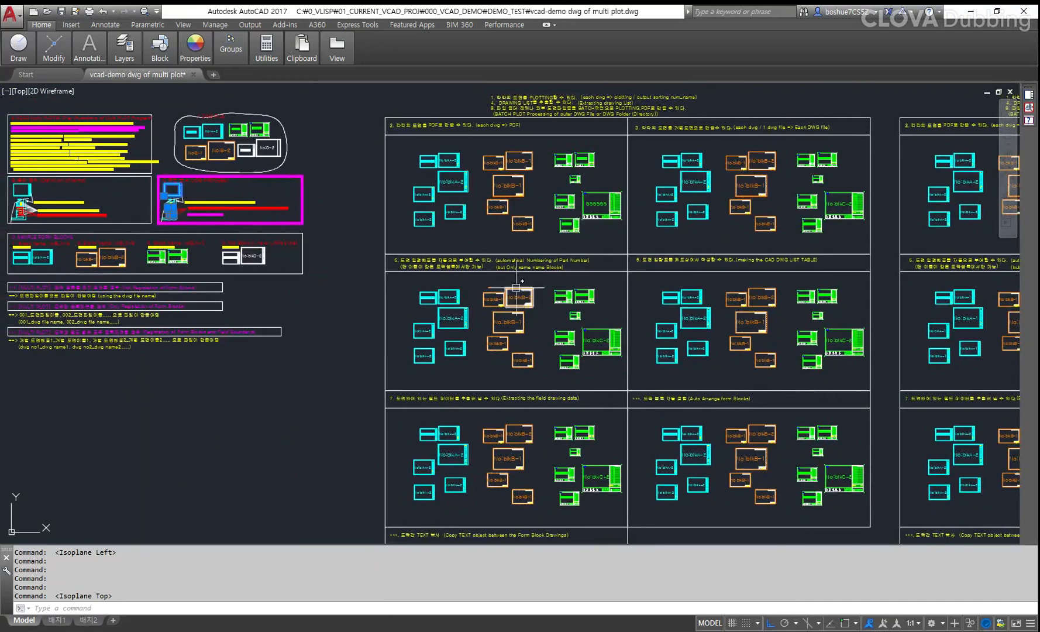
middle_drag(508, 258, 792, 347)
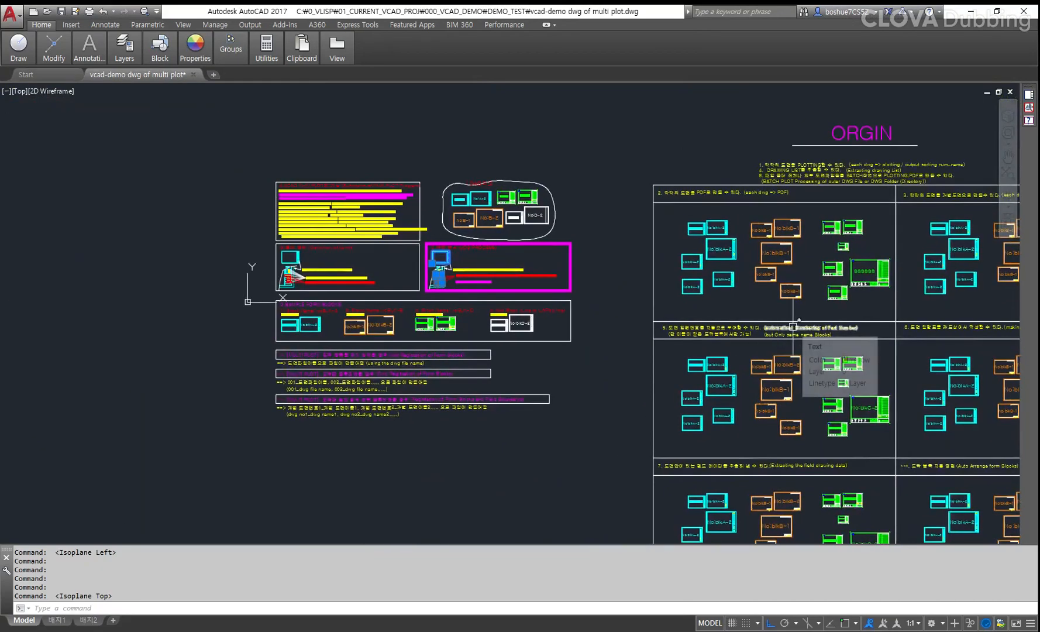
scroll(404, 336, up, 2)
middle_drag(404, 337, 412, 384)
scroll(318, 388, up, 2)
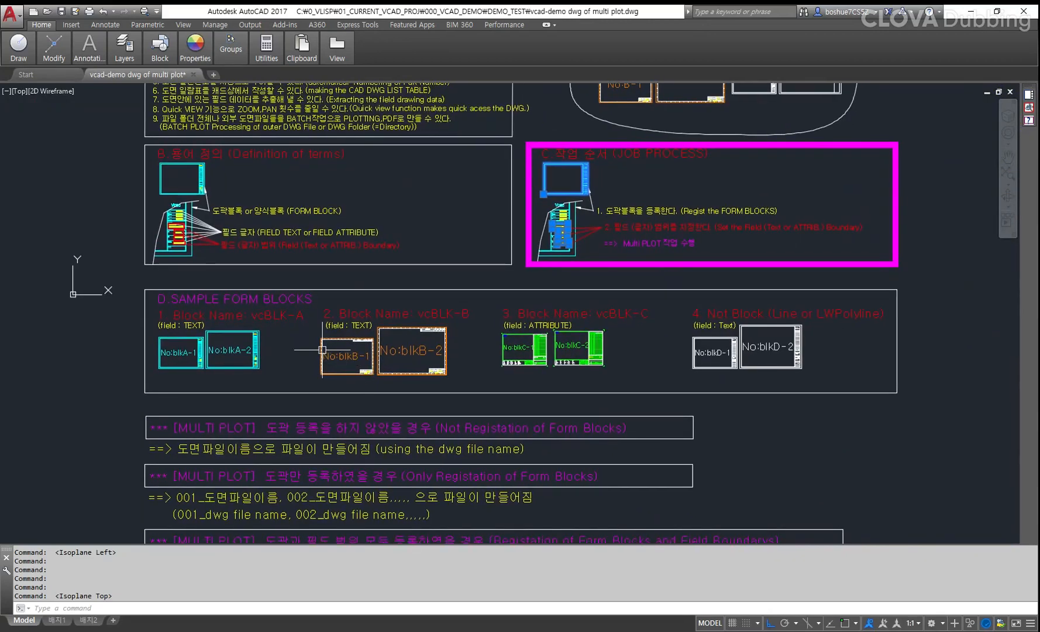
Step: Examine the block names of the first three sample form blocks in section D and the field type of the third
key(F5)
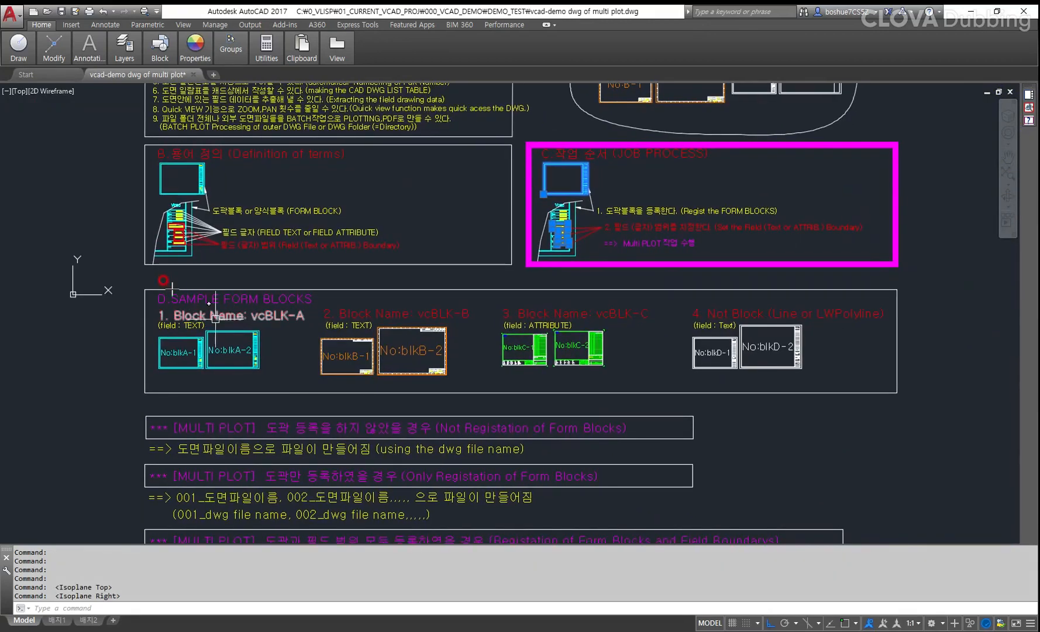
drag(152, 290, 322, 307)
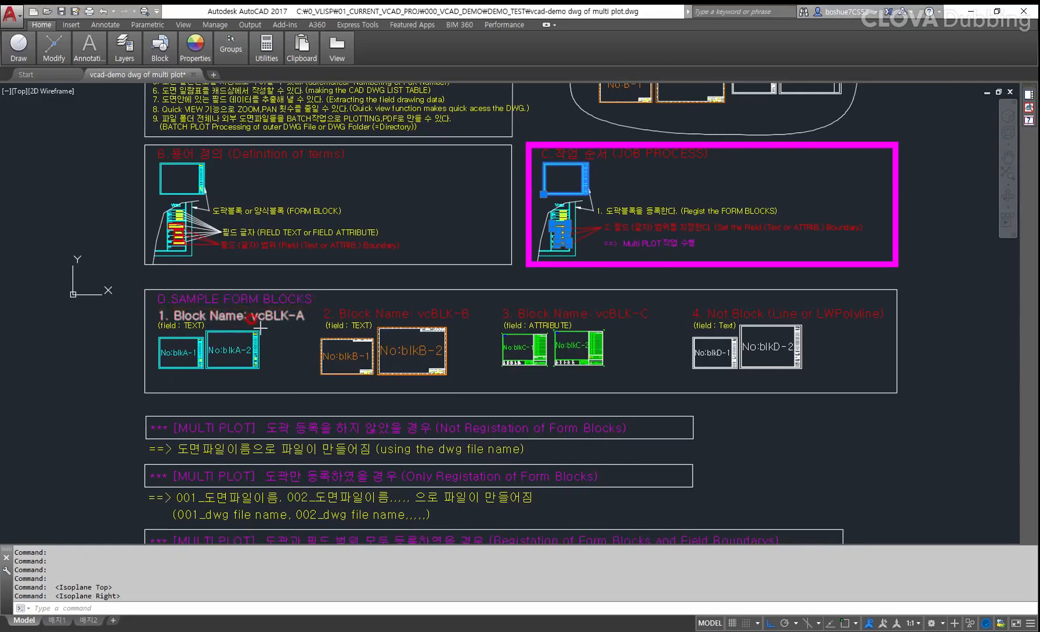
scroll(263, 343, up, 4)
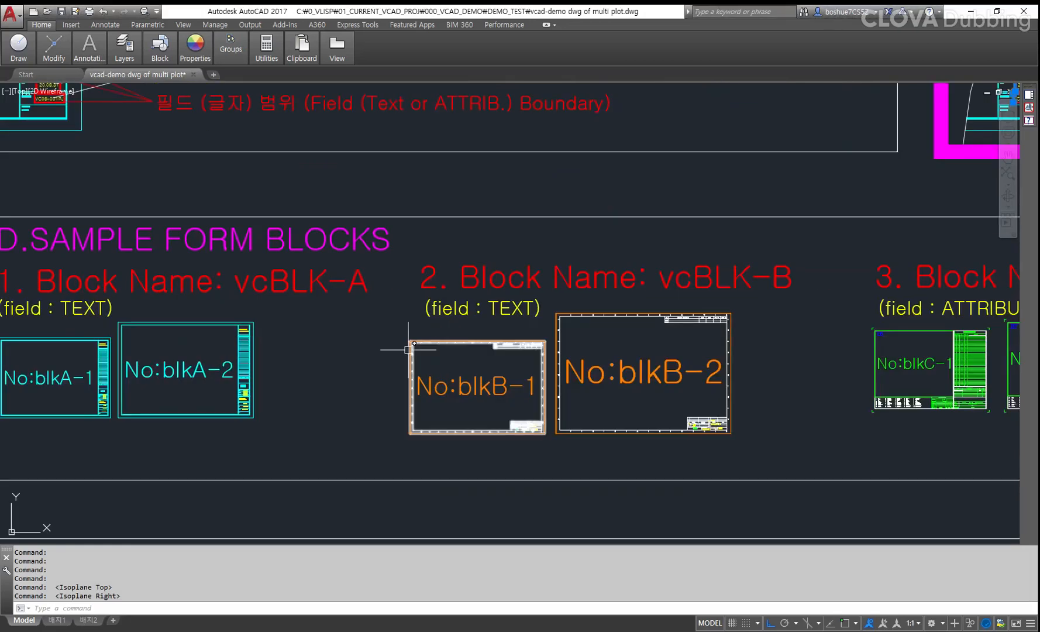
scroll(323, 352, down, 2)
key(F5)
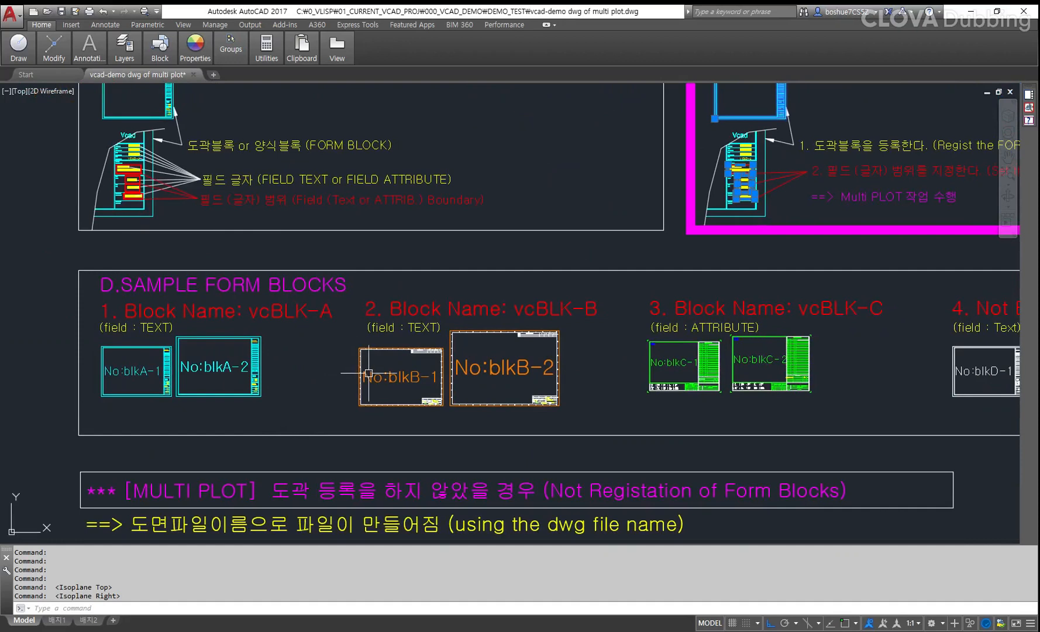
mouse_move(92, 291)
mouse_down()
mouse_move(328, 300)
mouse_move(339, 328)
mouse_up()
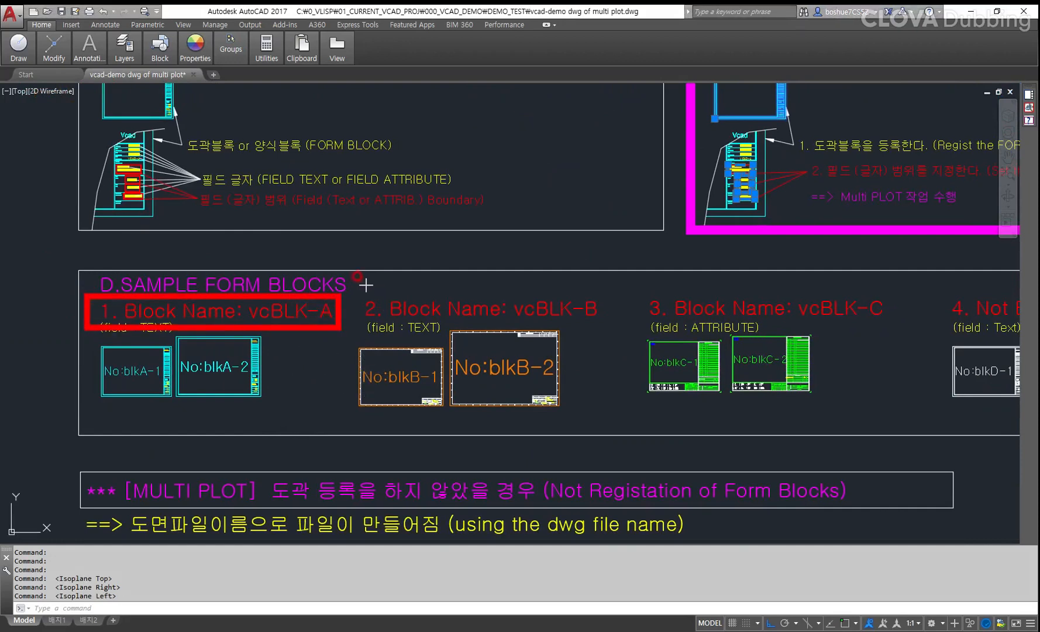
mouse_move(359, 285)
mouse_down()
mouse_move(395, 309)
mouse_move(602, 329)
mouse_move(900, 334)
mouse_up()
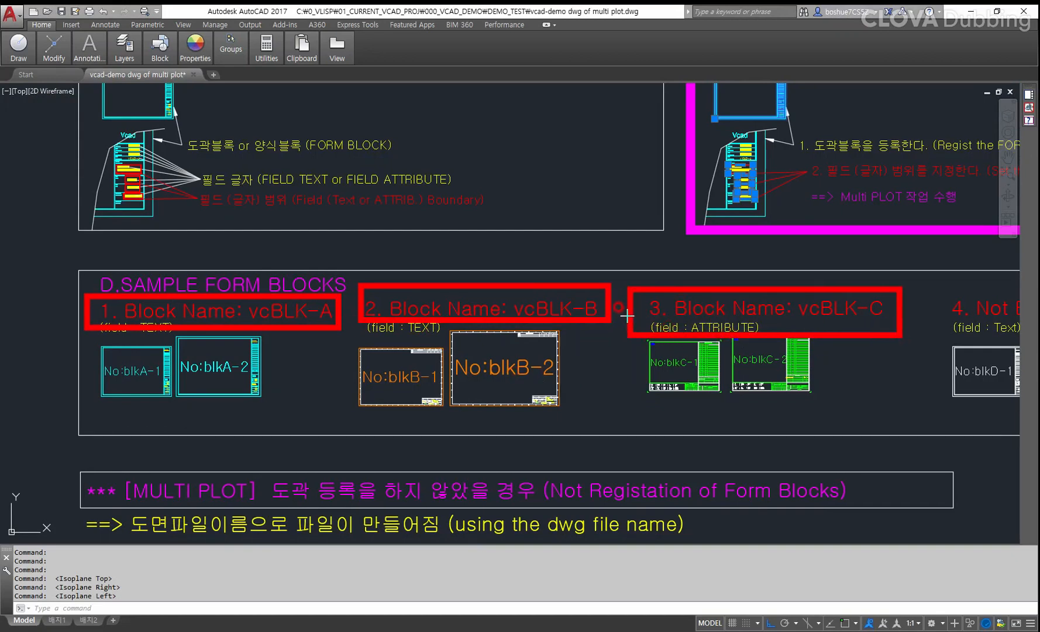
drag(626, 314, 776, 341)
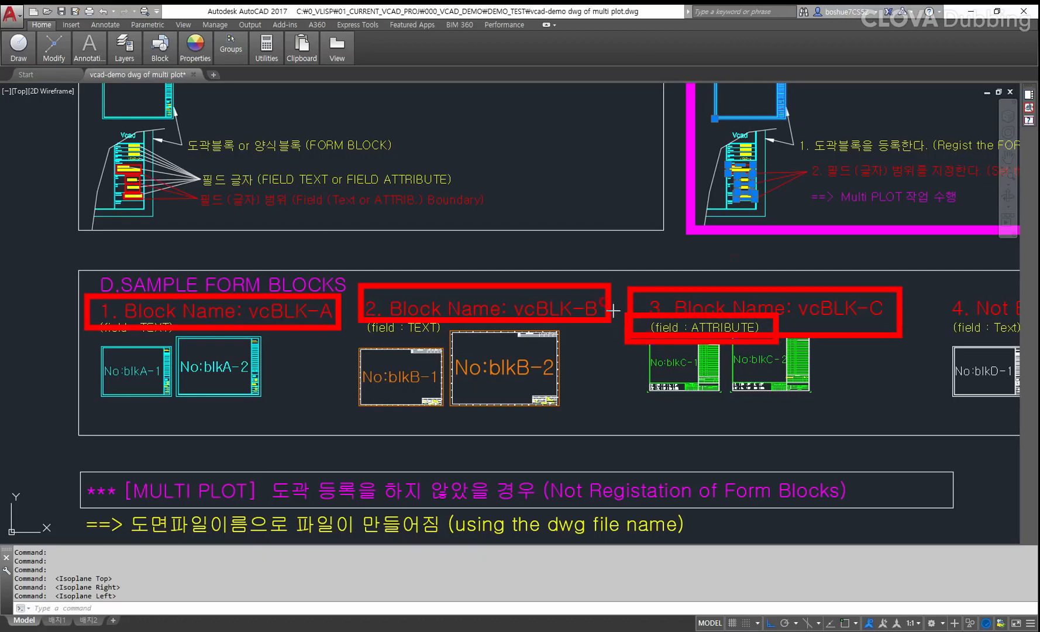
key(e)
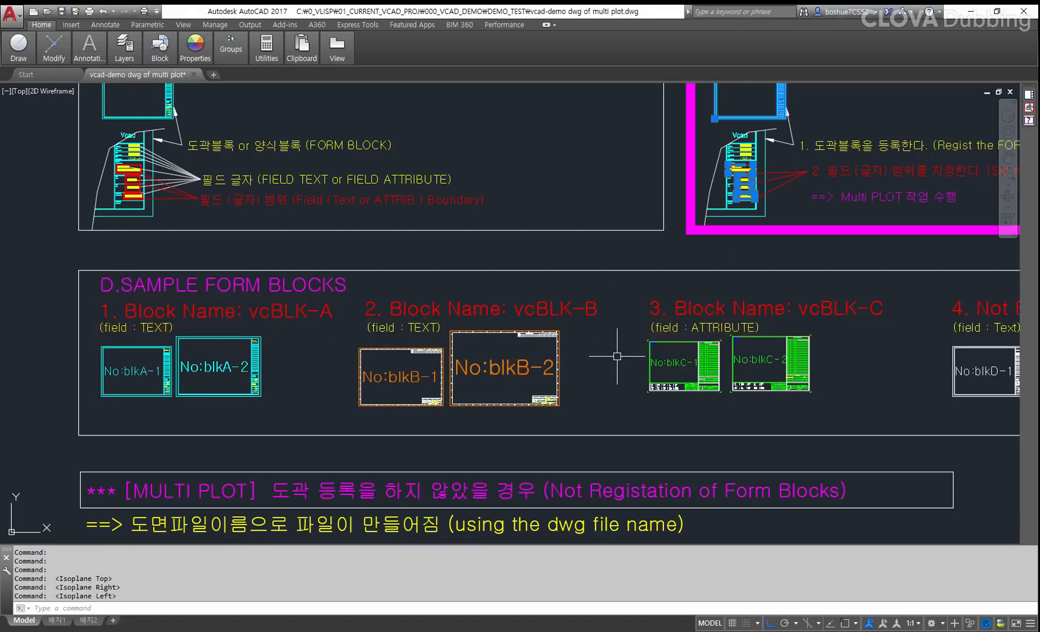
Step: Open the Vcad Multi PLOT Manager and register the vcBLK-A sample frame in section D as a form block
scroll(617, 356, down, 3)
scroll(617, 355, up, 3)
middle_drag(585, 367, 591, 353)
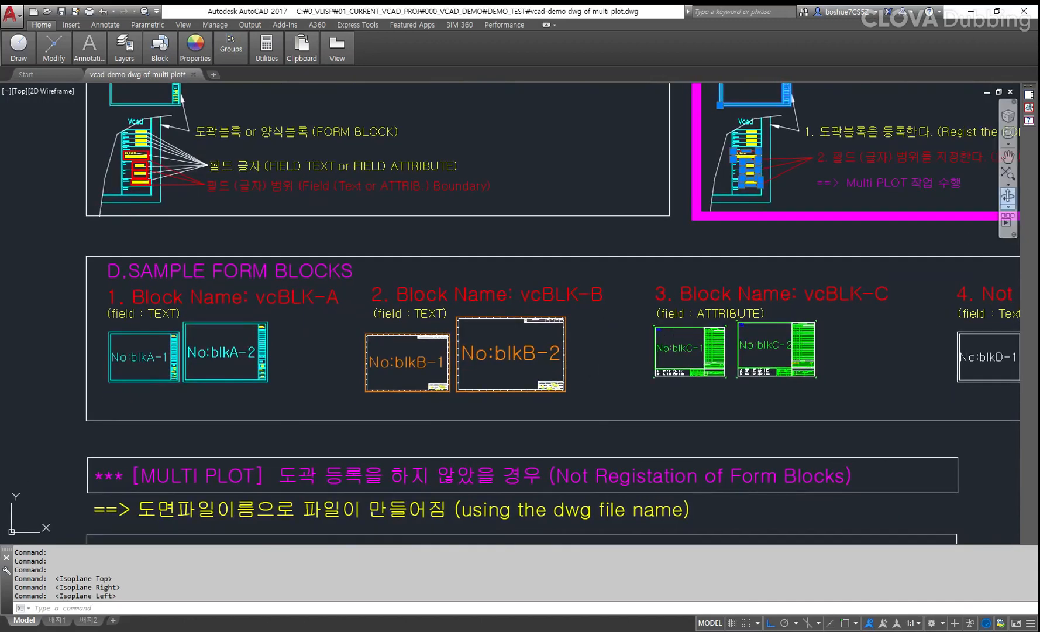
click(1011, 138)
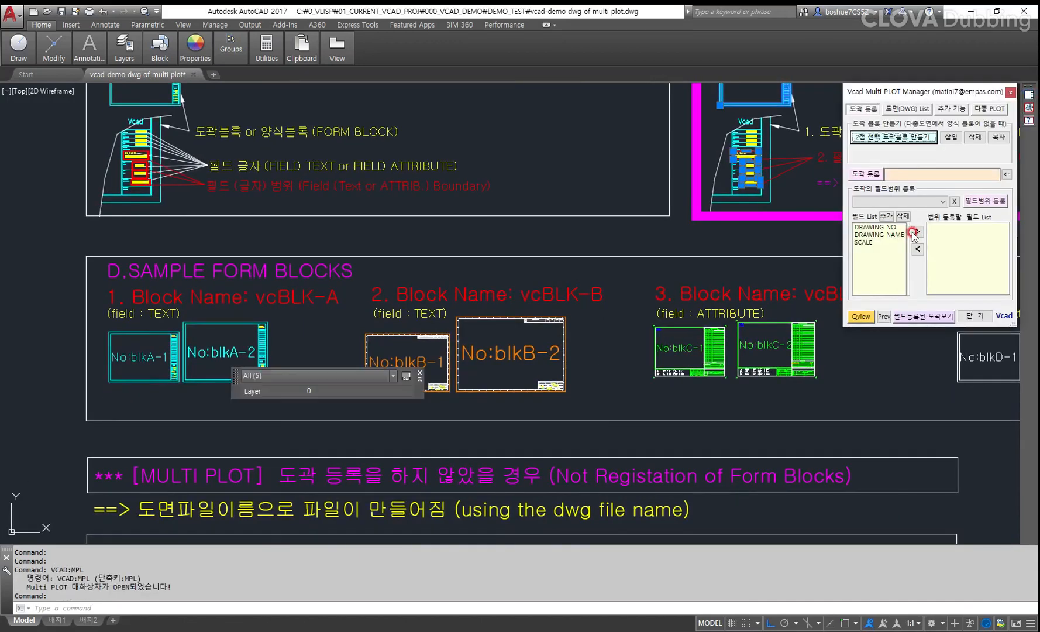
click(873, 190)
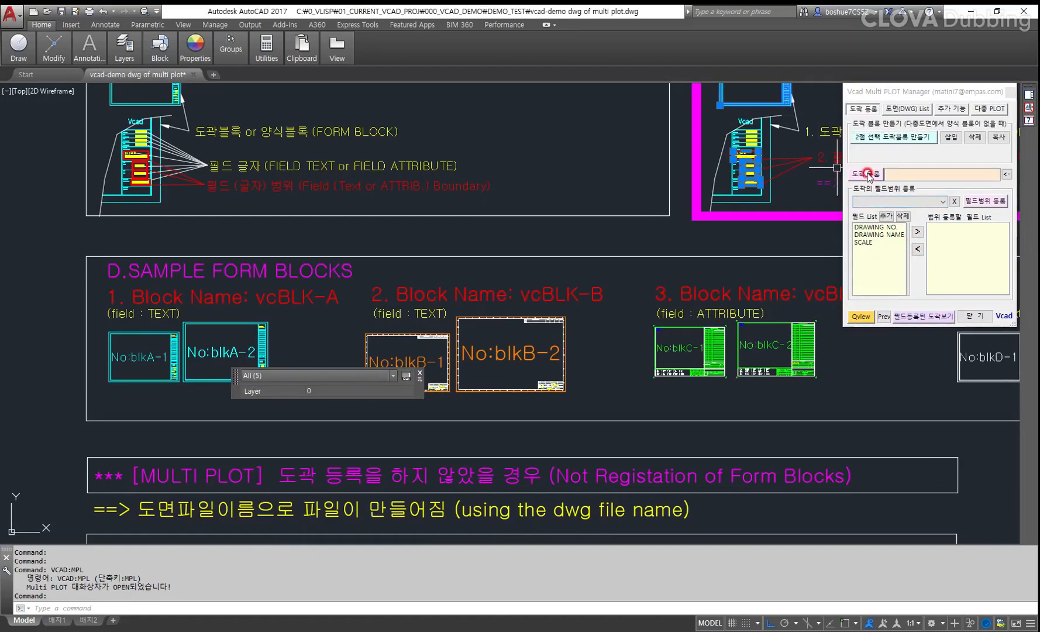
click(865, 173)
middle_drag(304, 405, 325, 387)
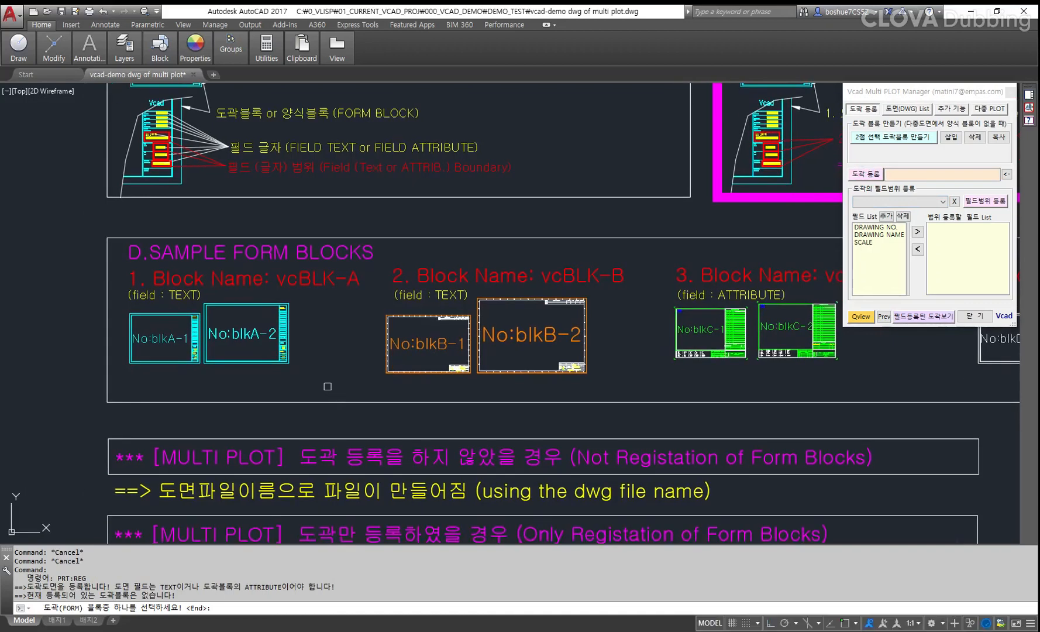
click(278, 368)
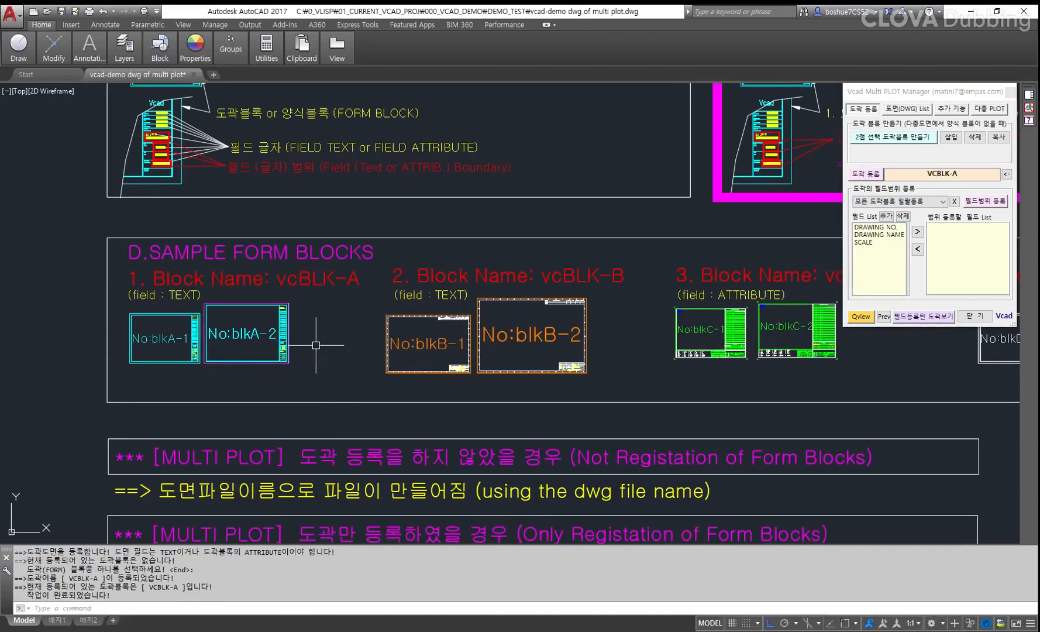
Step: Register the vcBLK-B sample frame in section D as an additional form block
middle_drag(316, 346, 315, 356)
key(Return)
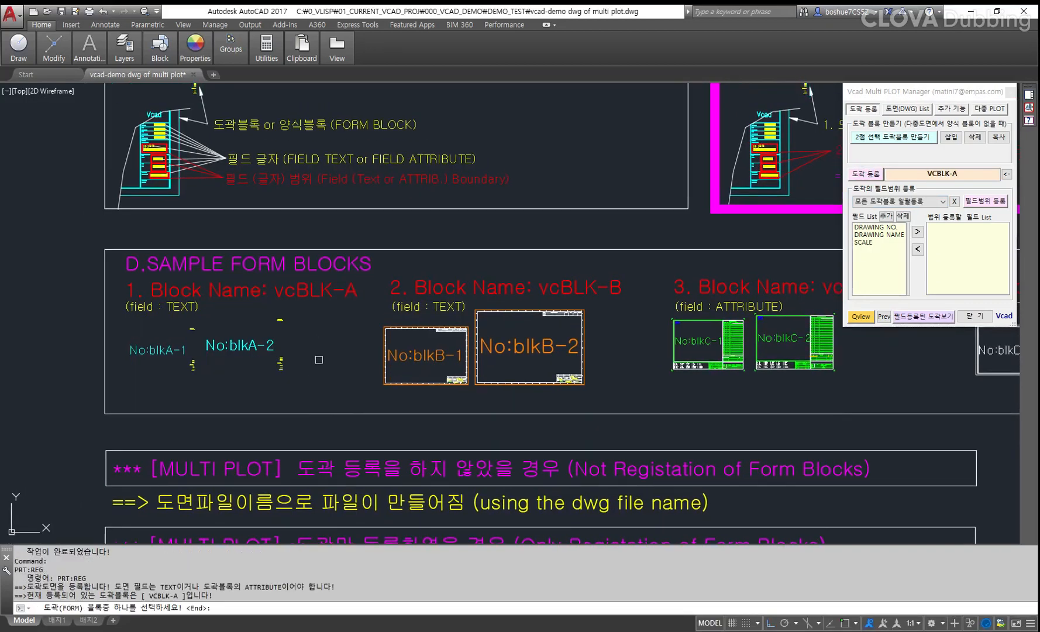
middle_drag(351, 379, 345, 376)
click(431, 381)
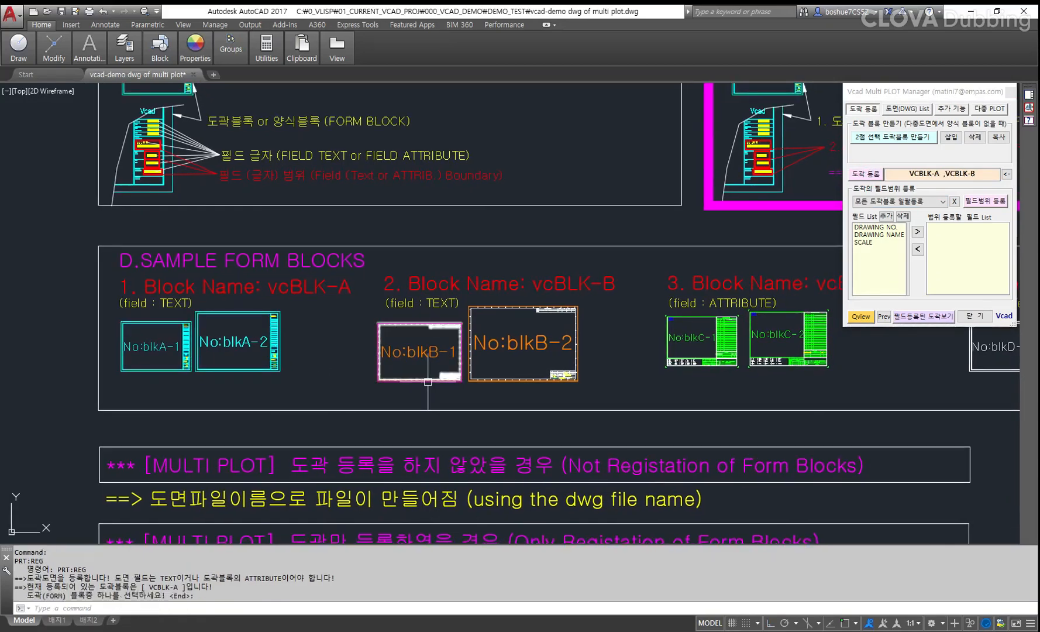
Step: Register the vcBLK-C sample frame in section D as the third form block and end the form block registration
key(Return)
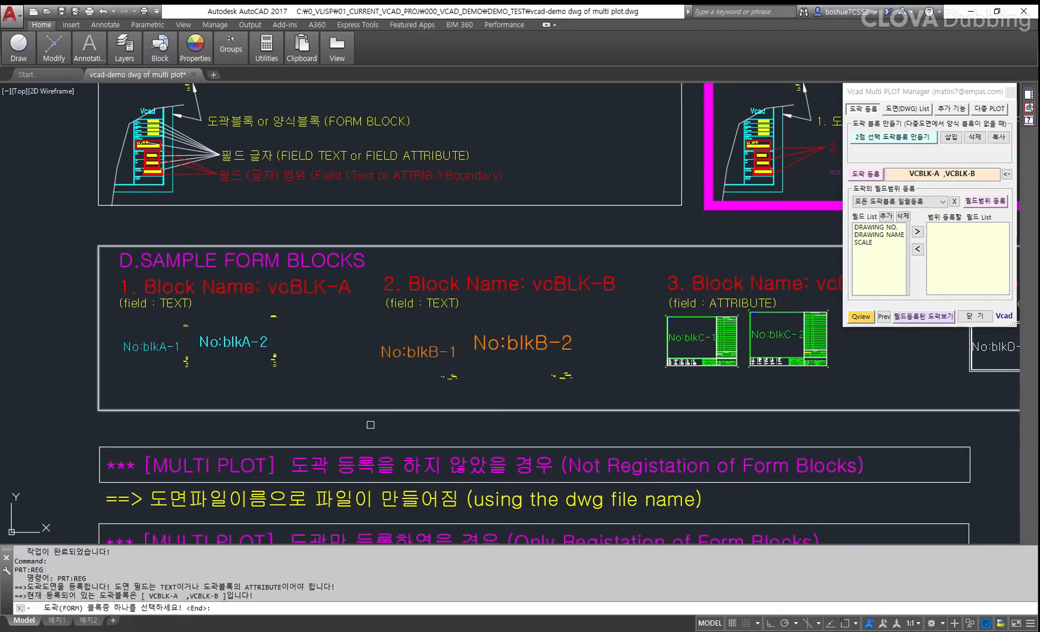
scroll(602, 395, down, 5)
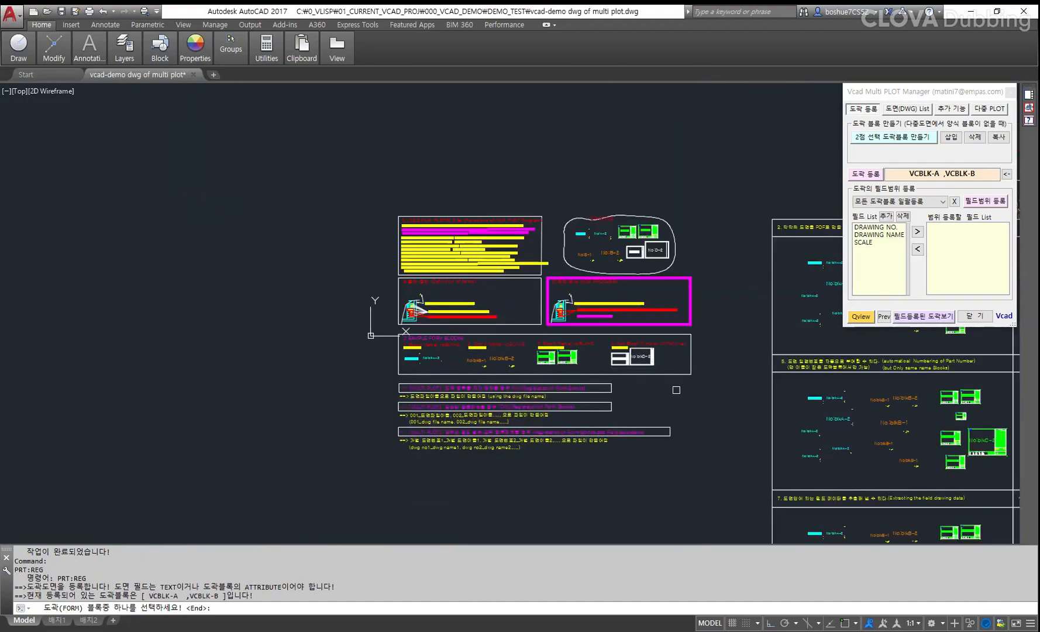
middle_drag(758, 419, 394, 315)
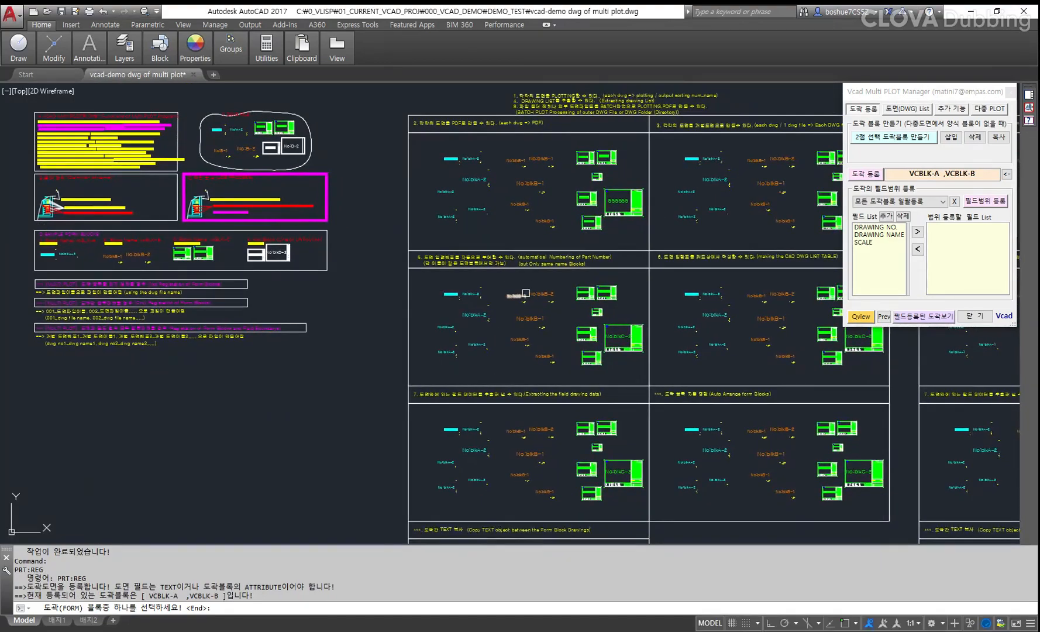
middle_drag(509, 290, 640, 367)
scroll(316, 340, up, 8)
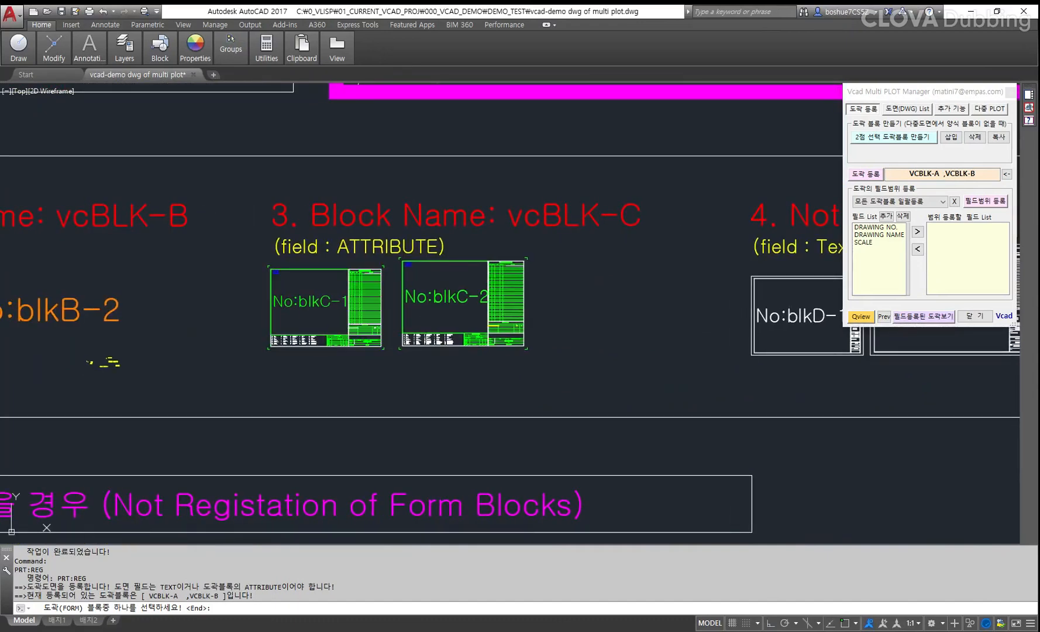
click(364, 348)
middle_drag(446, 314, 590, 318)
key(Return)
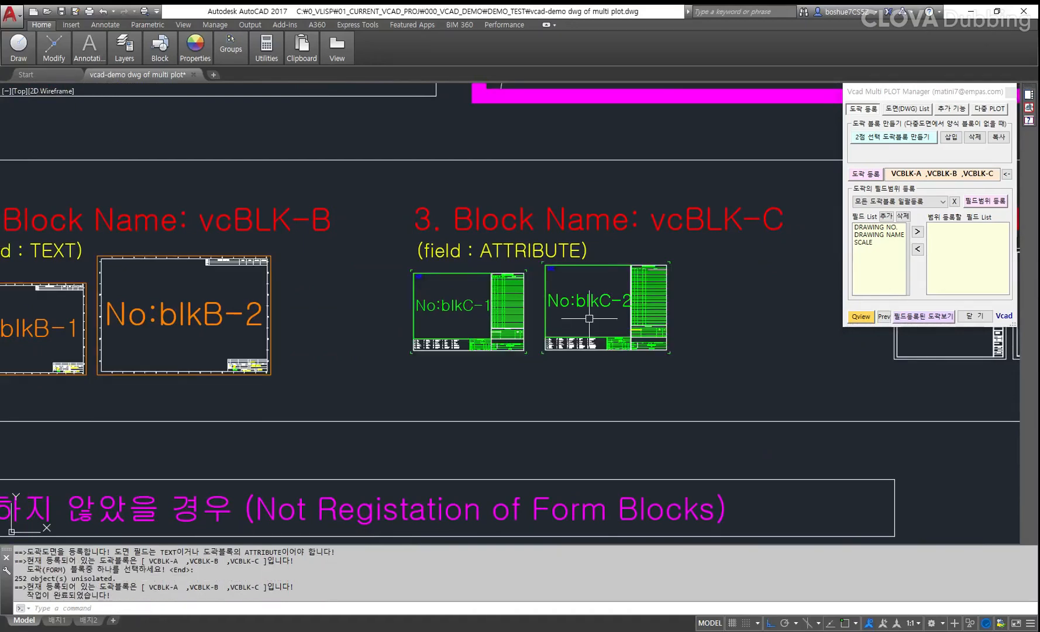
scroll(594, 400, down, 8)
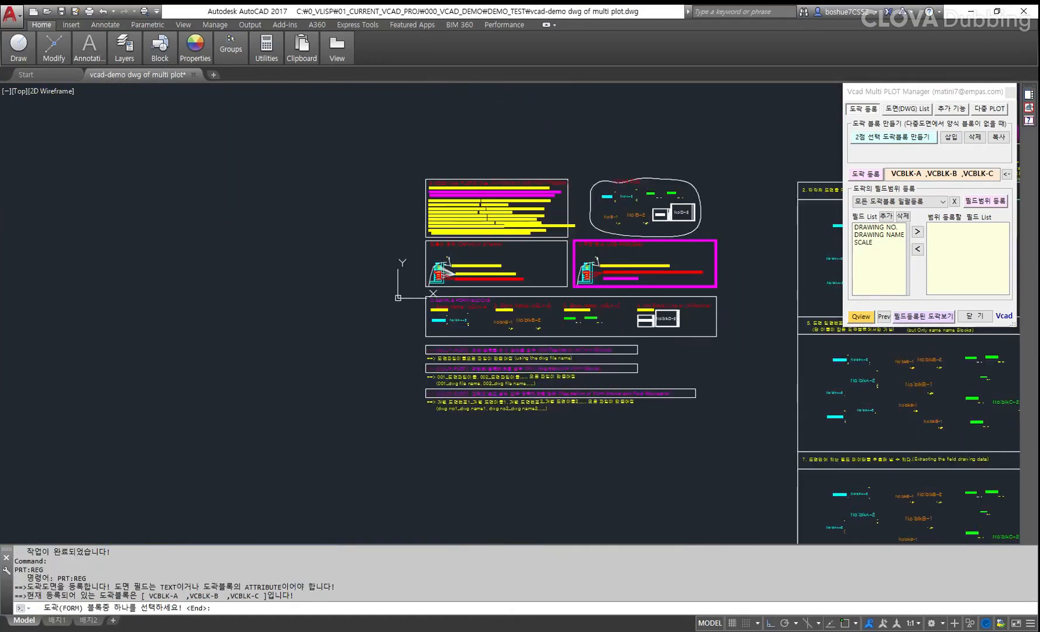
key(Return)
scroll(527, 316, up, 10)
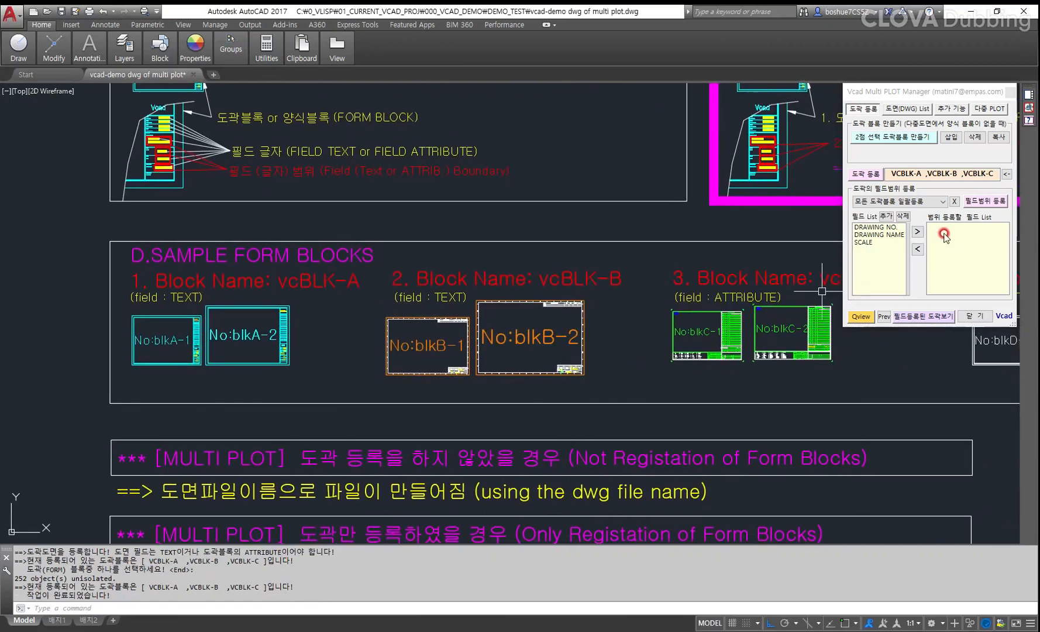
Step: Widen the Multi PLOT Manager dialog and set the field boundary registration target to all form blocks at once (모든 도곽블록 일괄등록)
click(900, 206)
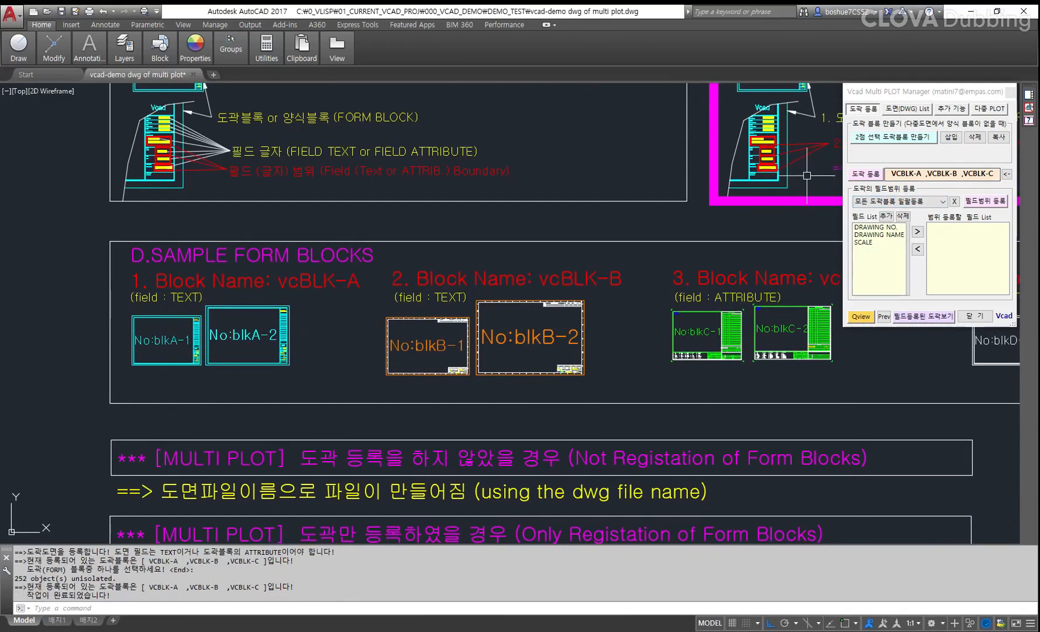
drag(841, 187, 786, 180)
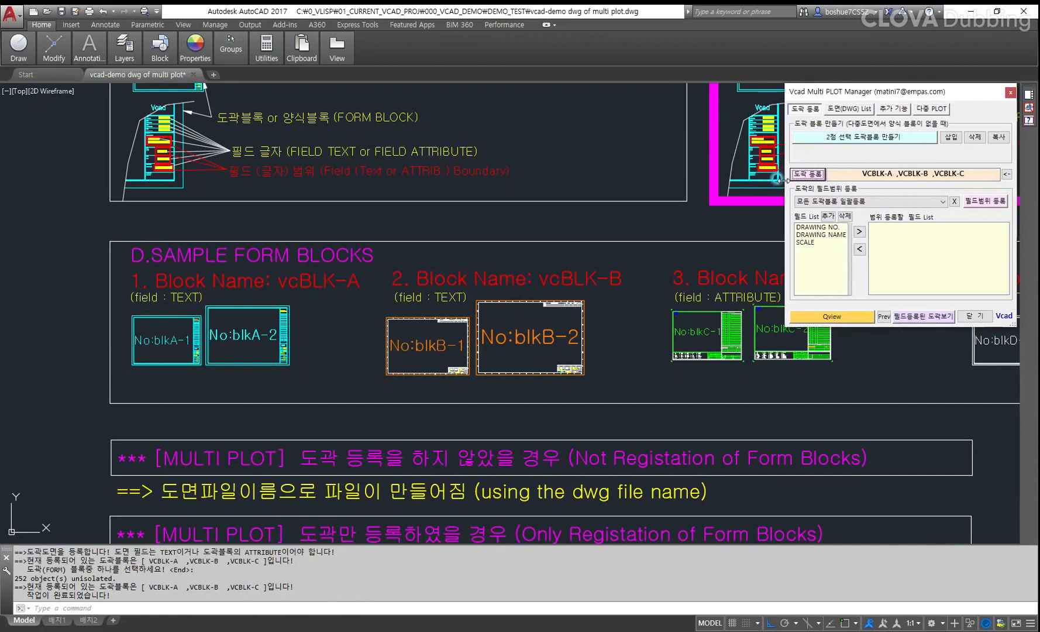
click(849, 201)
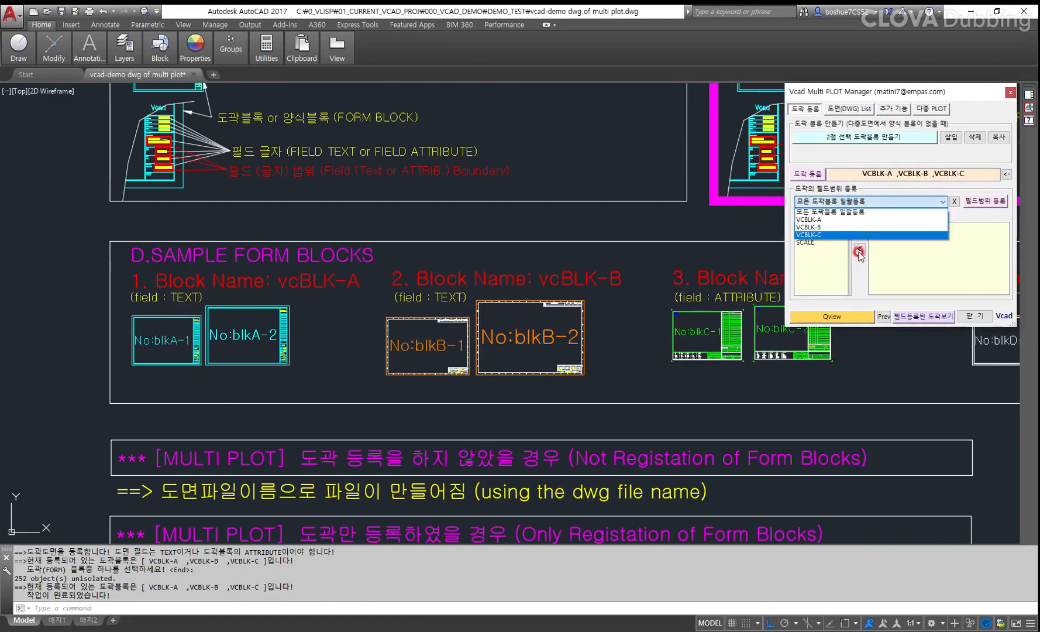
click(915, 212)
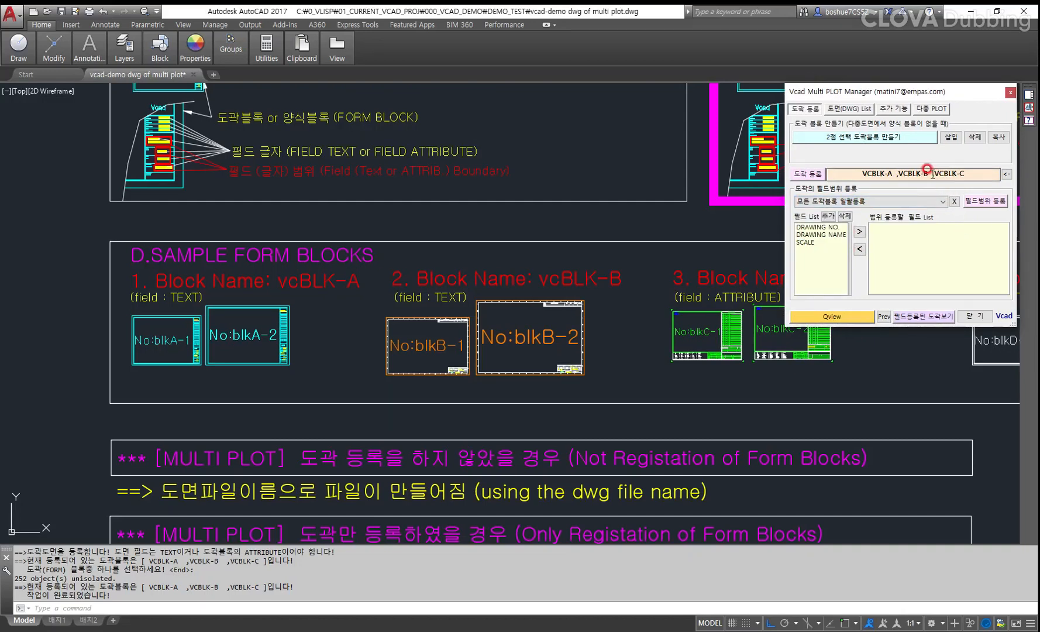
Step: Remove VCBLK-C from the registered form block names and check which blocks the field boundary target offers
drag(932, 174, 979, 175)
key(BackSpace)
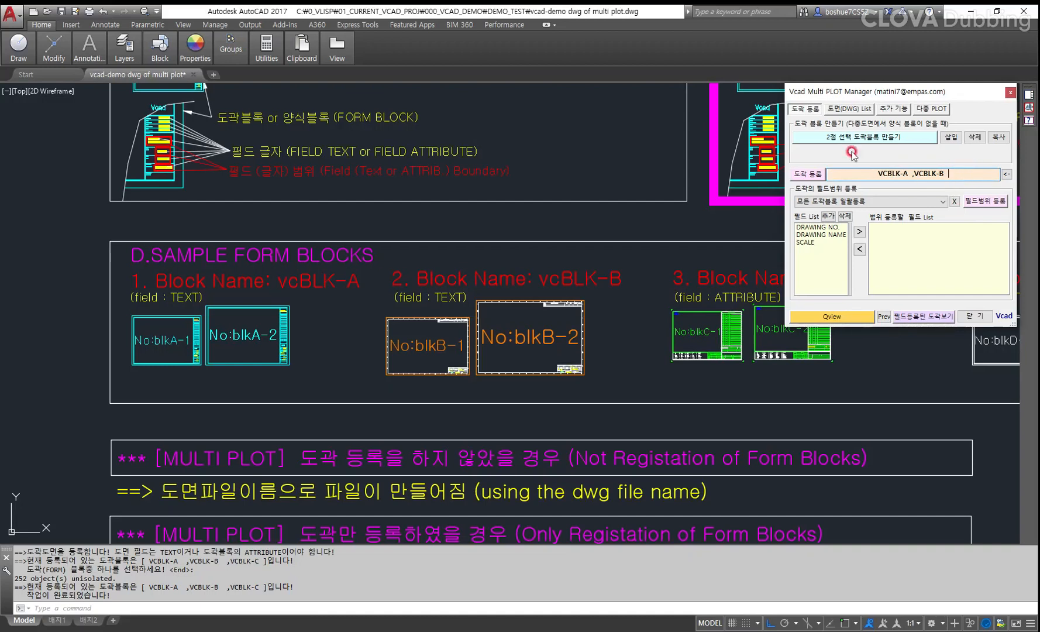
click(941, 202)
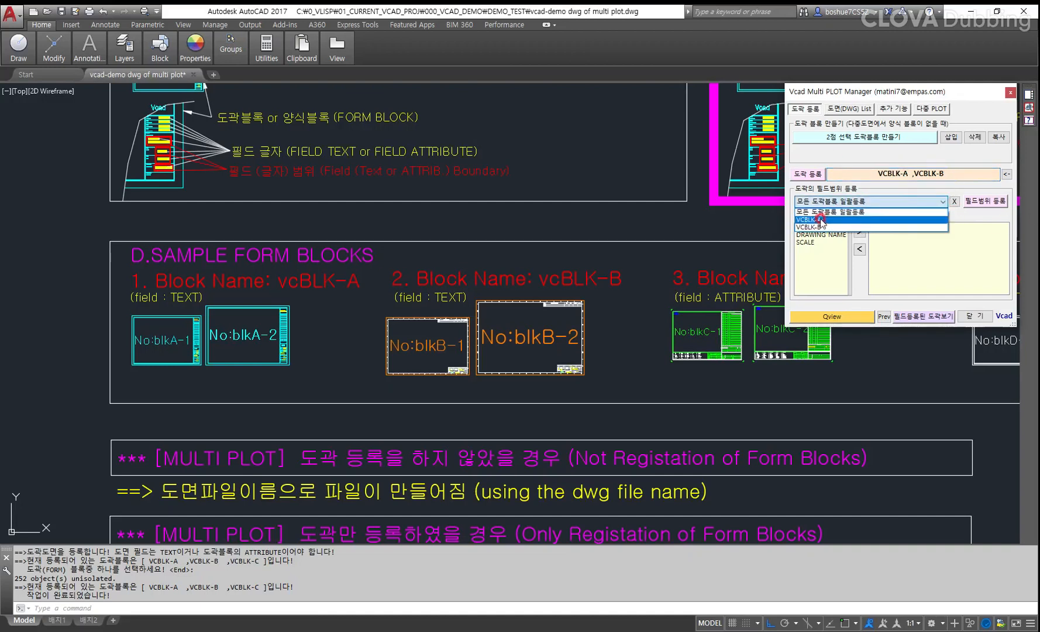
click(940, 193)
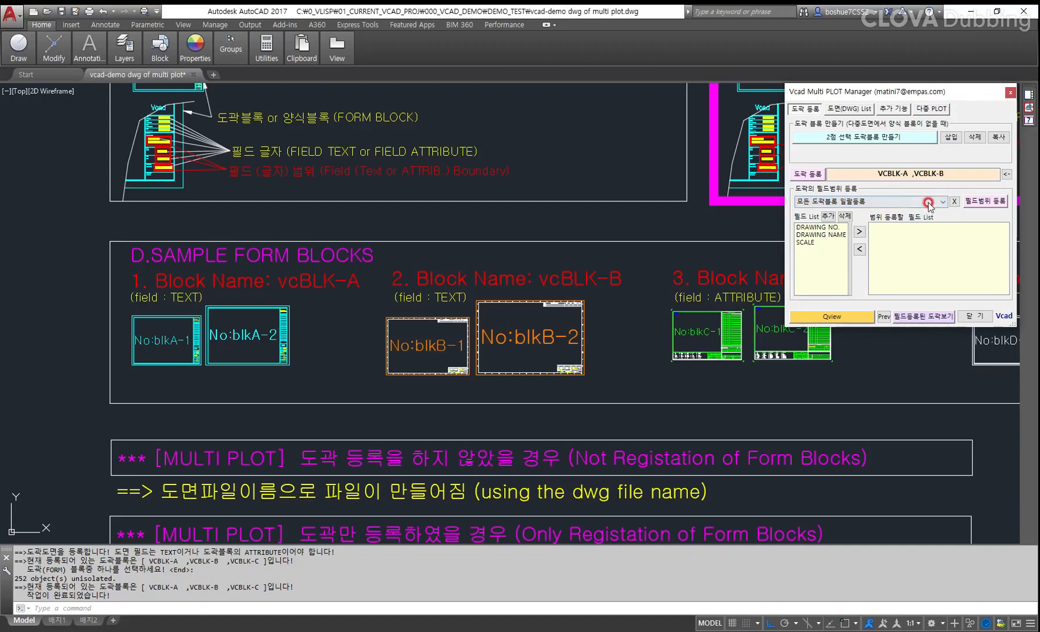
Step: Choose VCBLK-B as the target form block and delete it from the registered block list
click(929, 202)
click(814, 224)
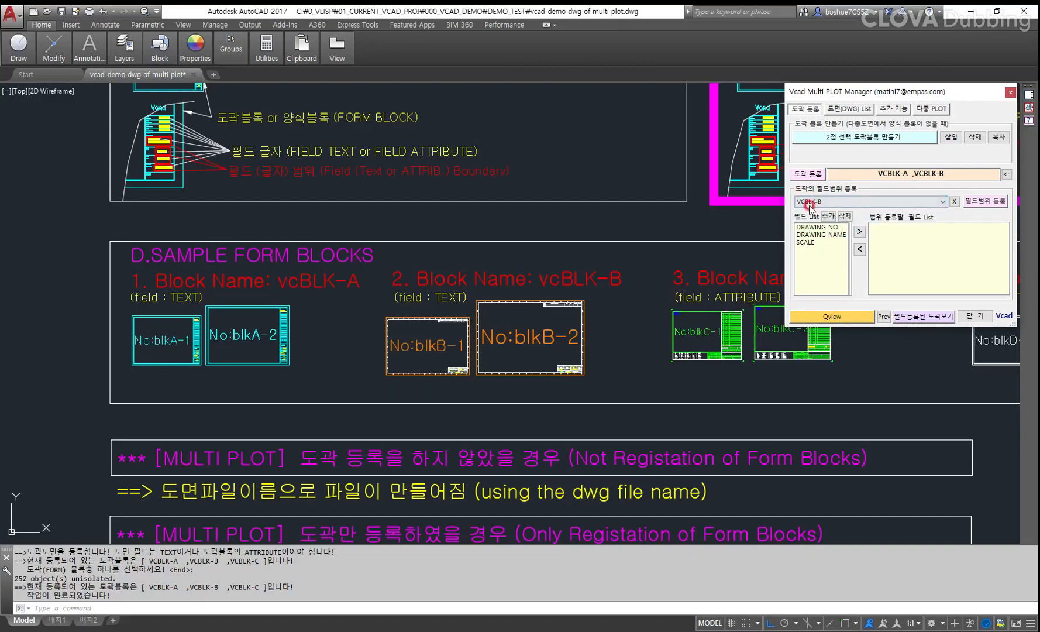
click(954, 202)
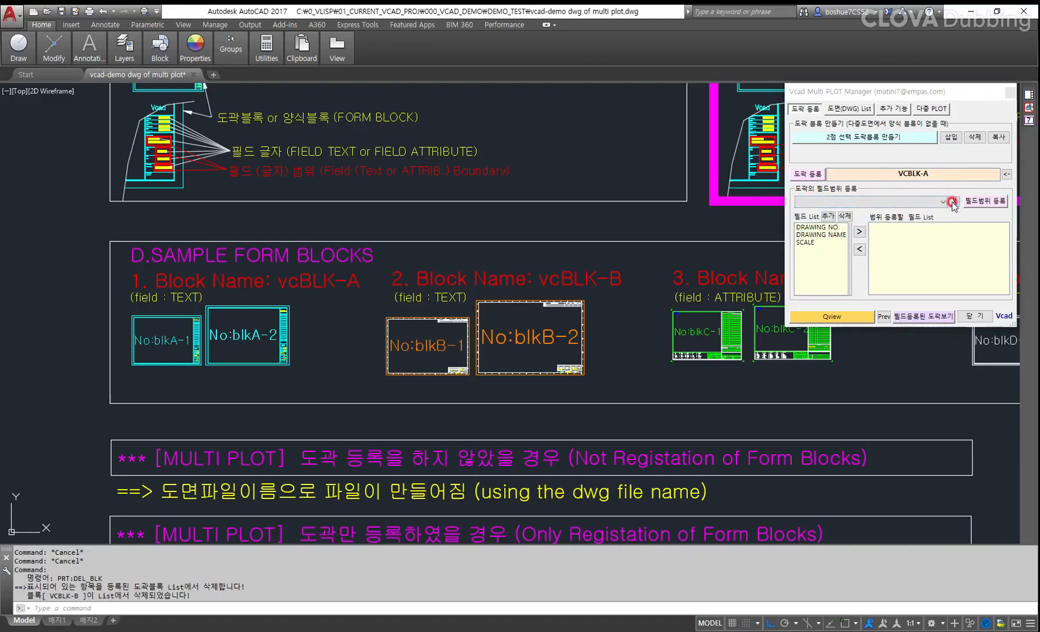
click(884, 201)
Step: Register the vcBLK-B and vcBLK-C sample frames in section D as form blocks again and end the registration
click(821, 174)
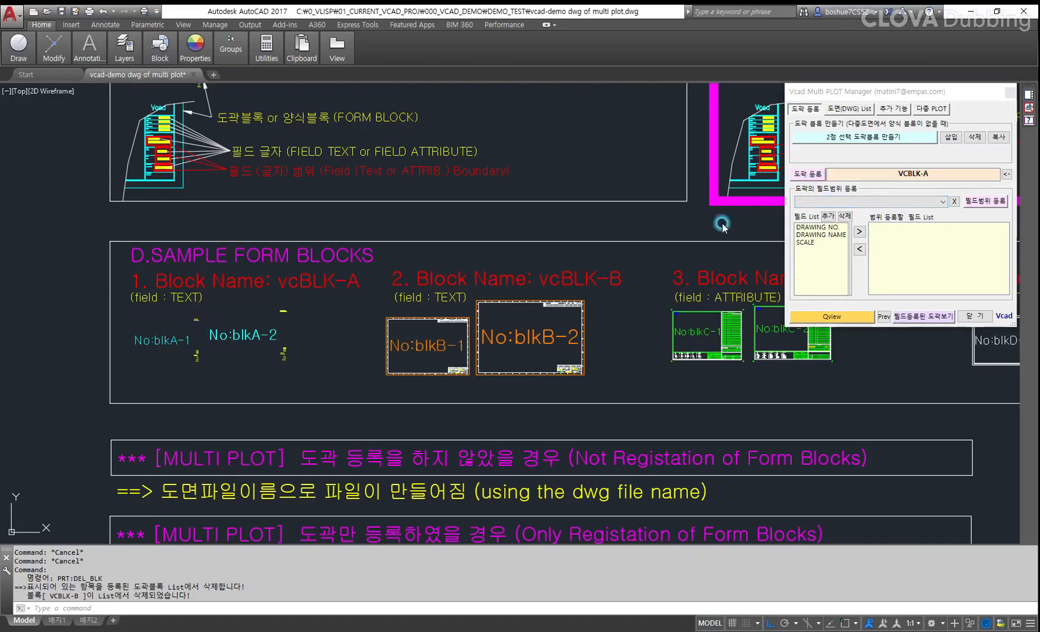
scroll(517, 377, down, 4)
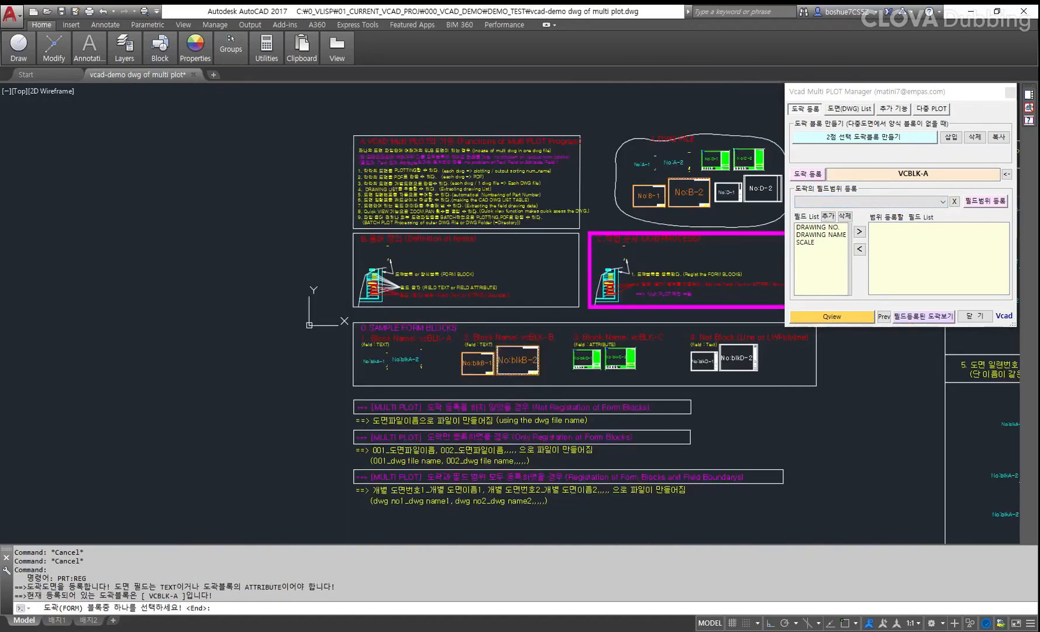
click(518, 360)
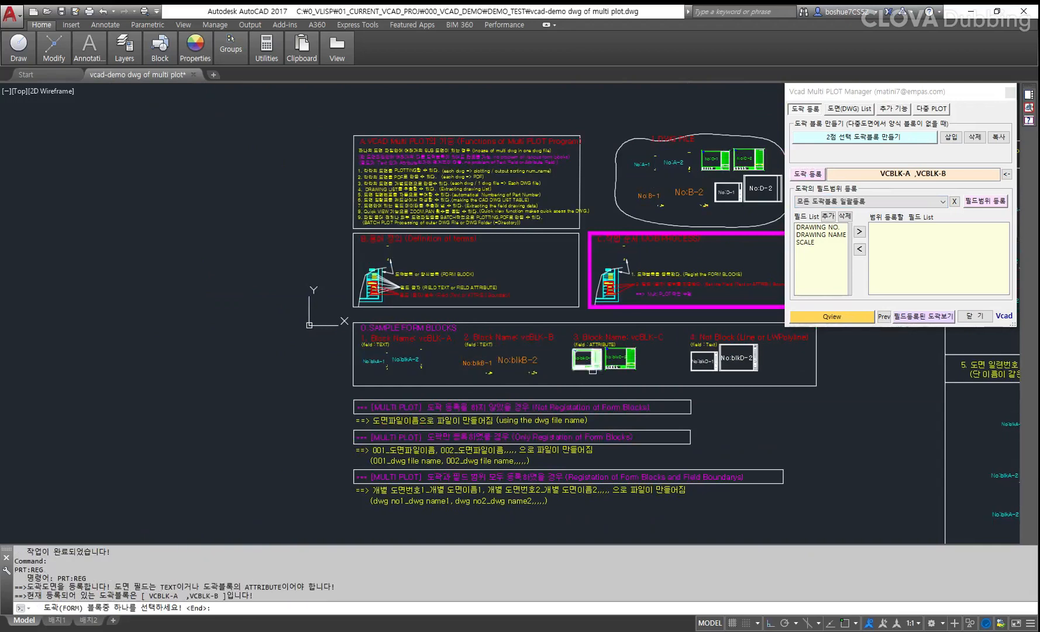
click(588, 359)
scroll(594, 369, up, 2)
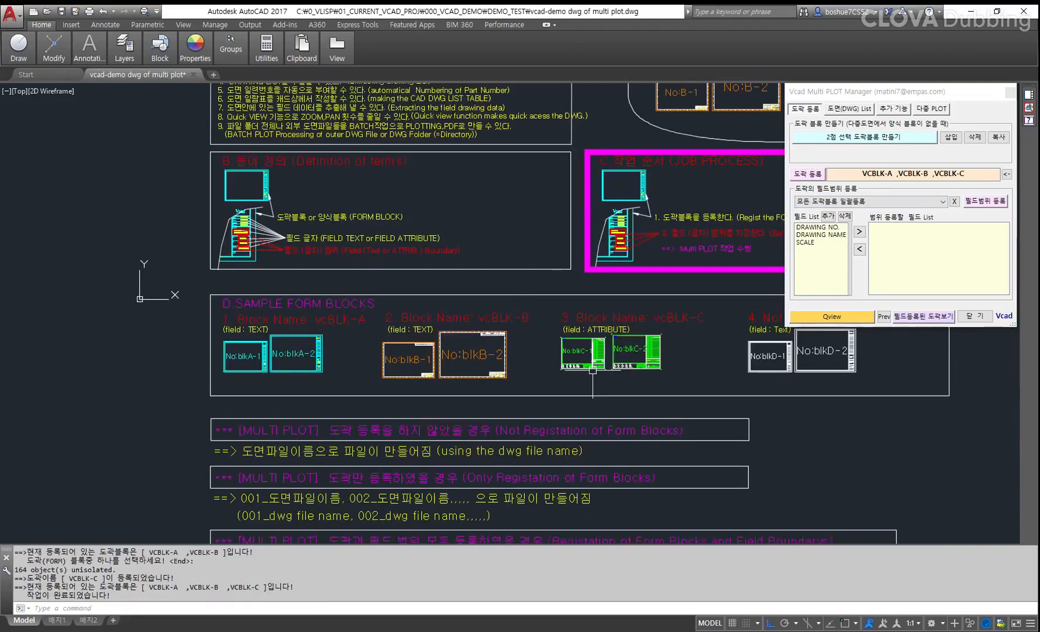
Step: Keep all form blocks as the target and add the DRAWING NO. and DRAWING NAME fields to the boundary registration list
click(923, 208)
click(738, 289)
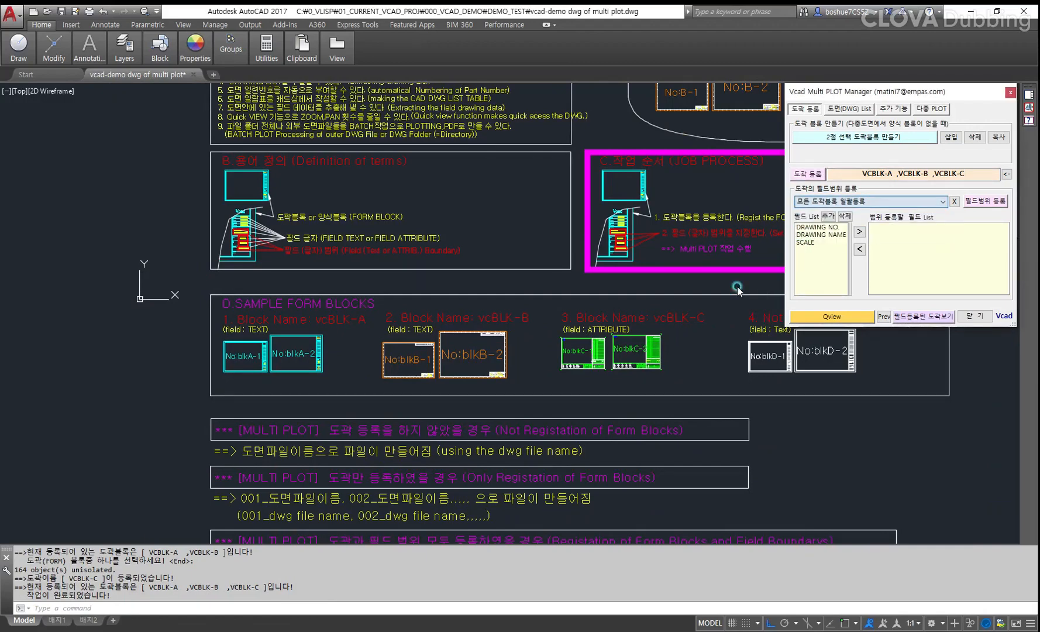
scroll(679, 310, up, 3)
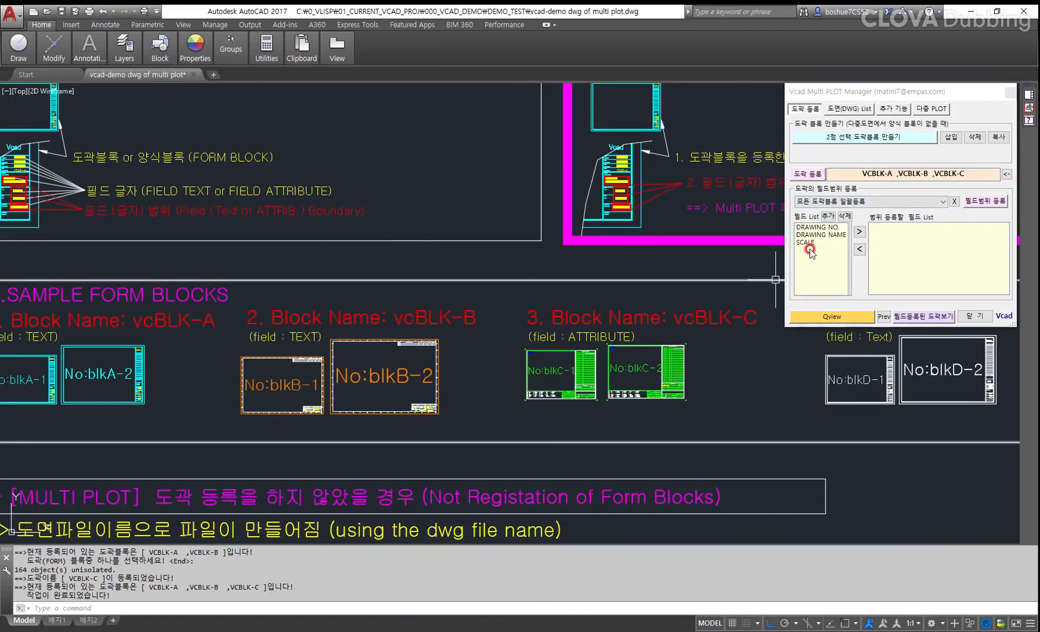
drag(824, 230, 827, 236)
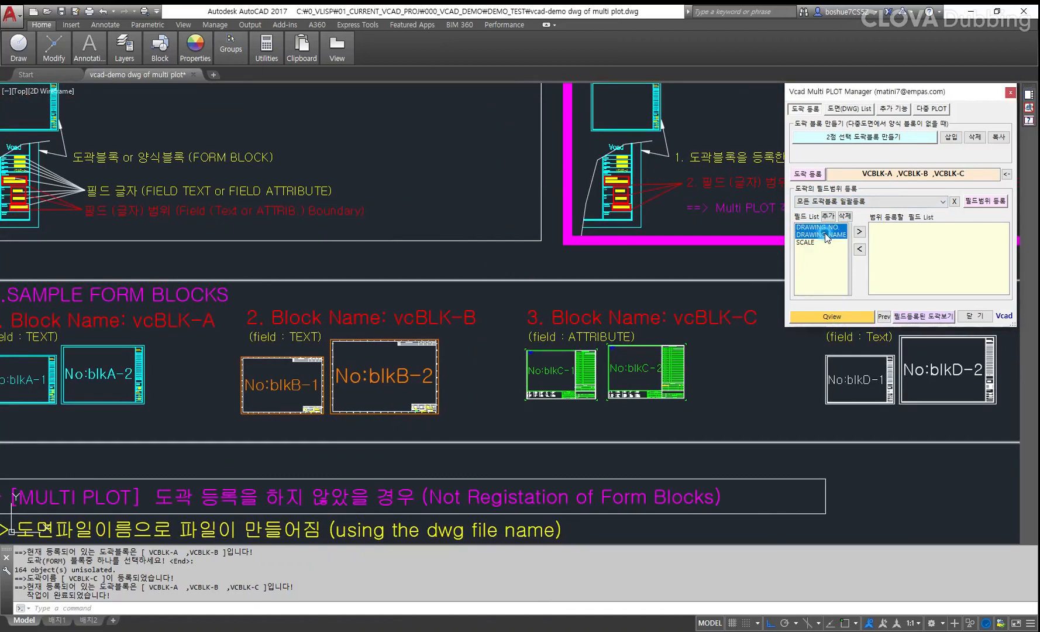
click(860, 234)
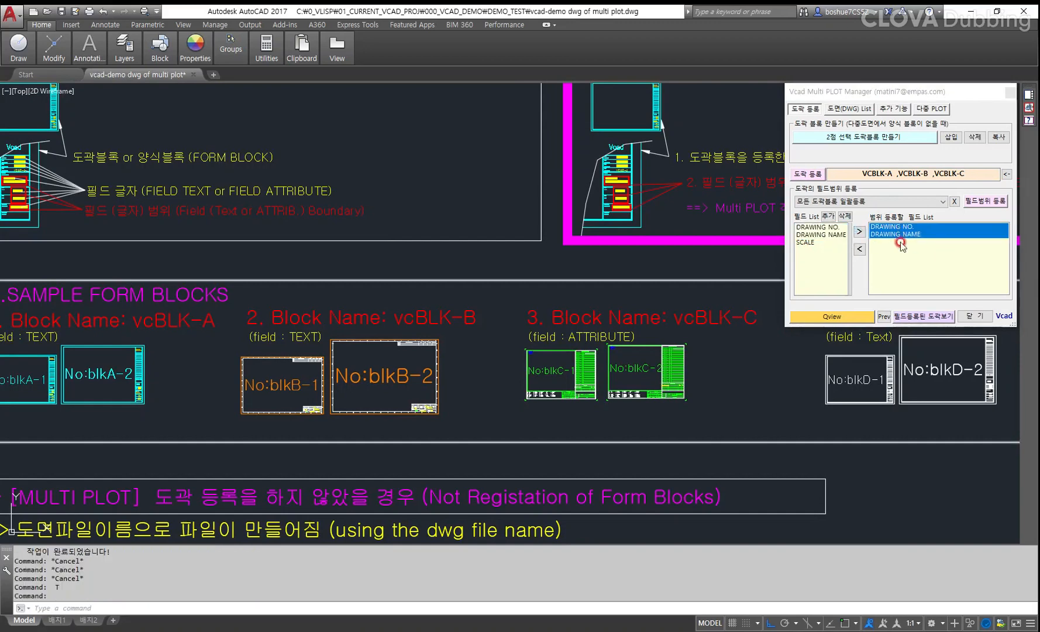
Step: Try VCBLK-A and VCBLK-B as individual field boundary targets, and return the target to all form blocks at once (모든 도곽블록 일괄등록)
middle_drag(527, 315, 609, 301)
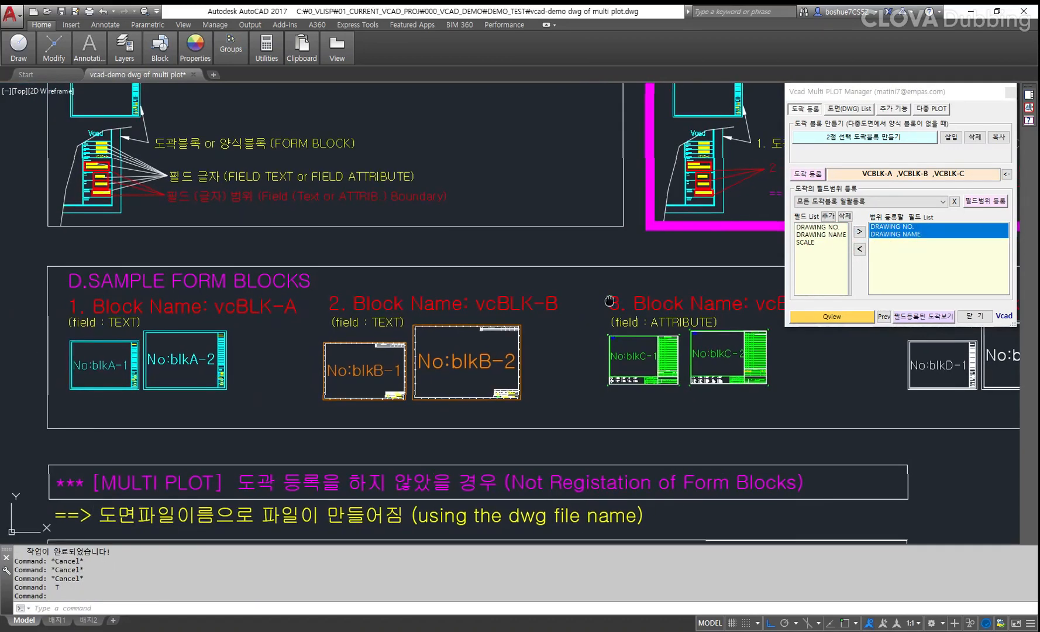
click(925, 201)
click(816, 220)
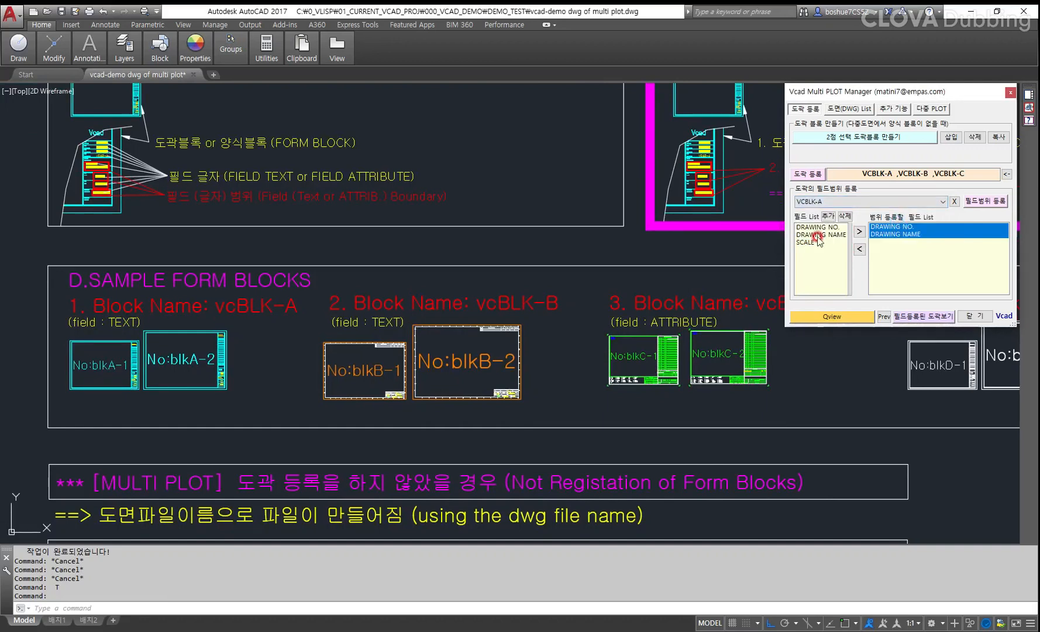
click(944, 202)
click(866, 217)
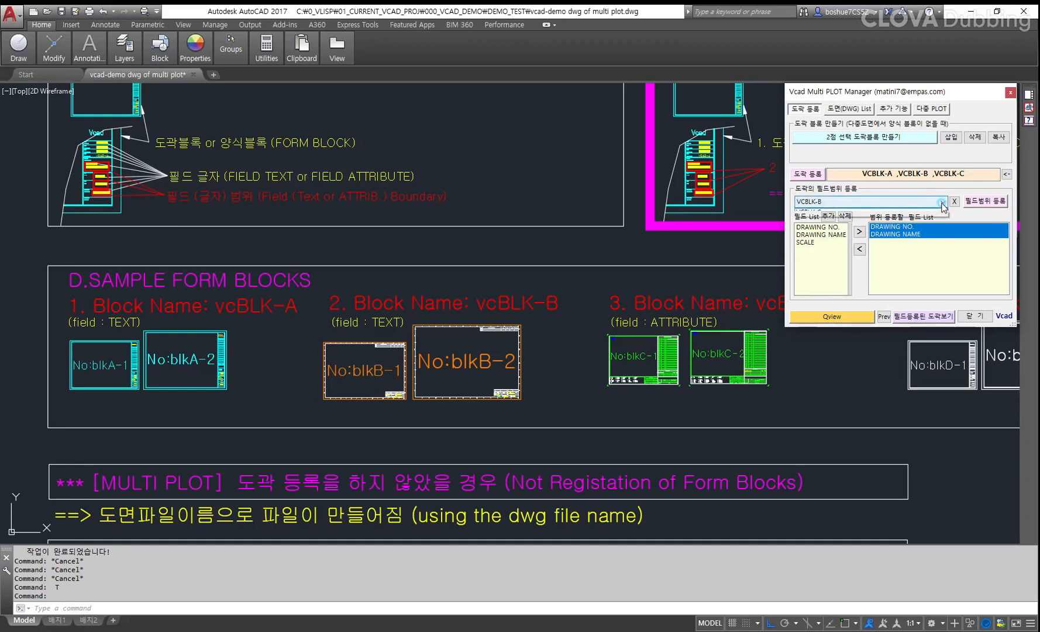
click(943, 201)
click(856, 212)
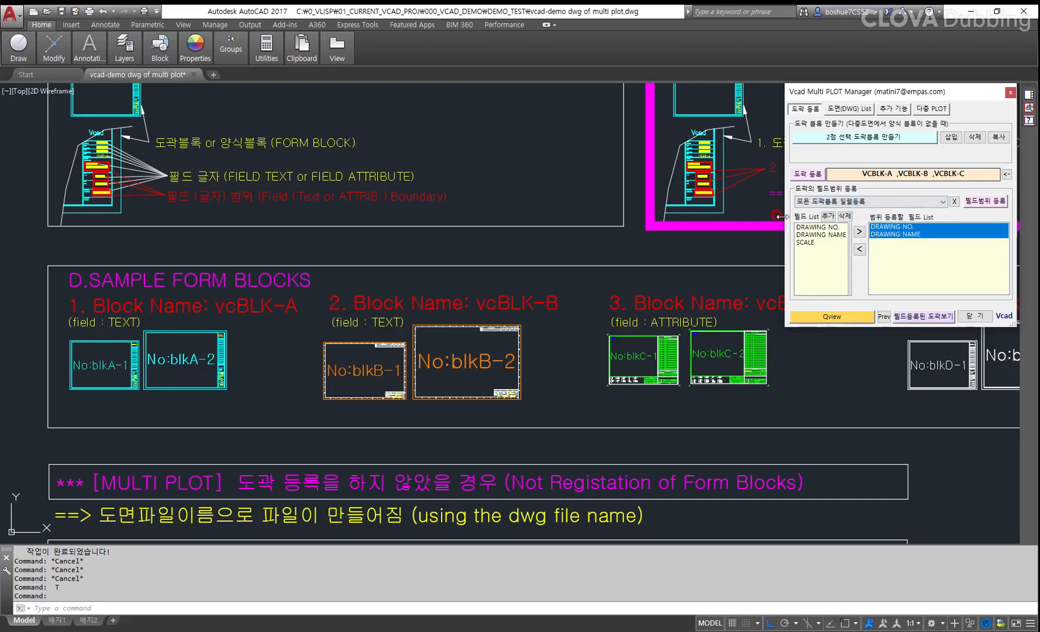
Step: Start the field boundary registration and frame VCBLK-A's DRAWING NO. text and its drawing title text as rectangular boundaries
click(985, 199)
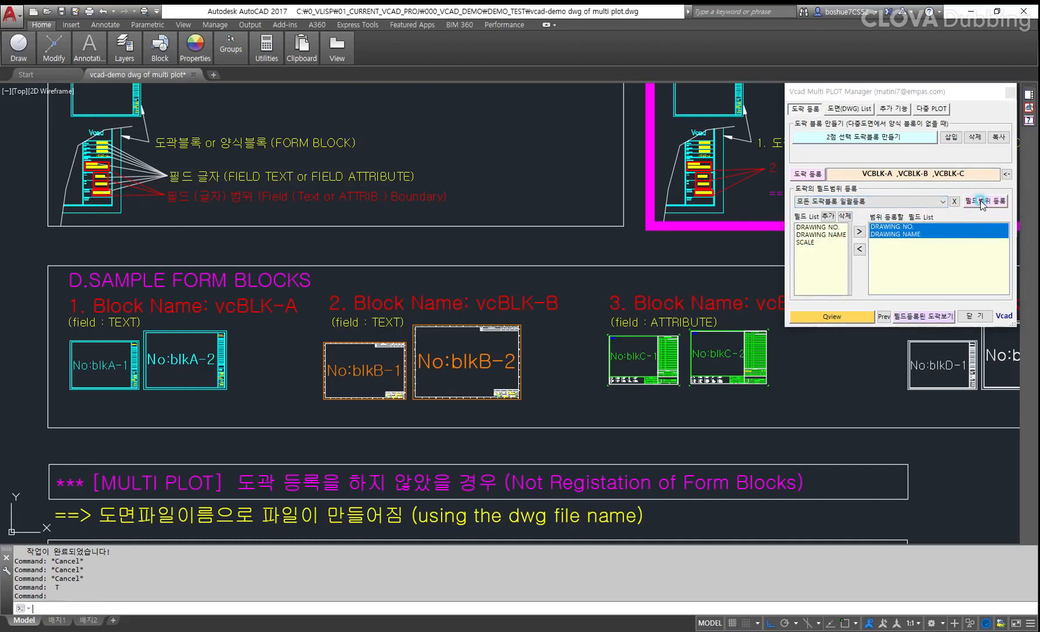
scroll(682, 287, up, 8)
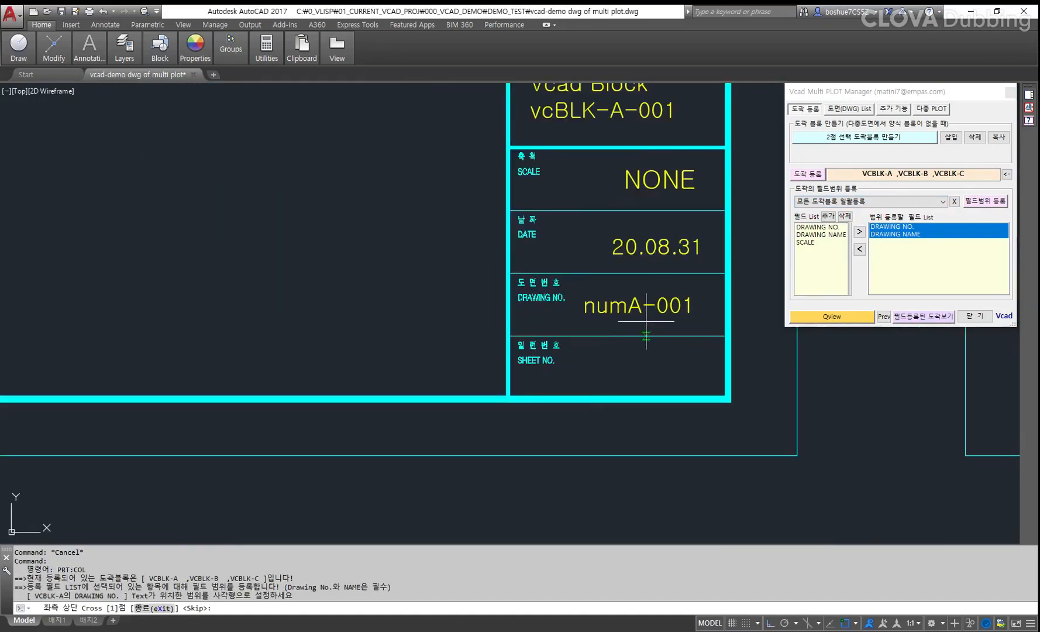
middle_drag(638, 295, 628, 312)
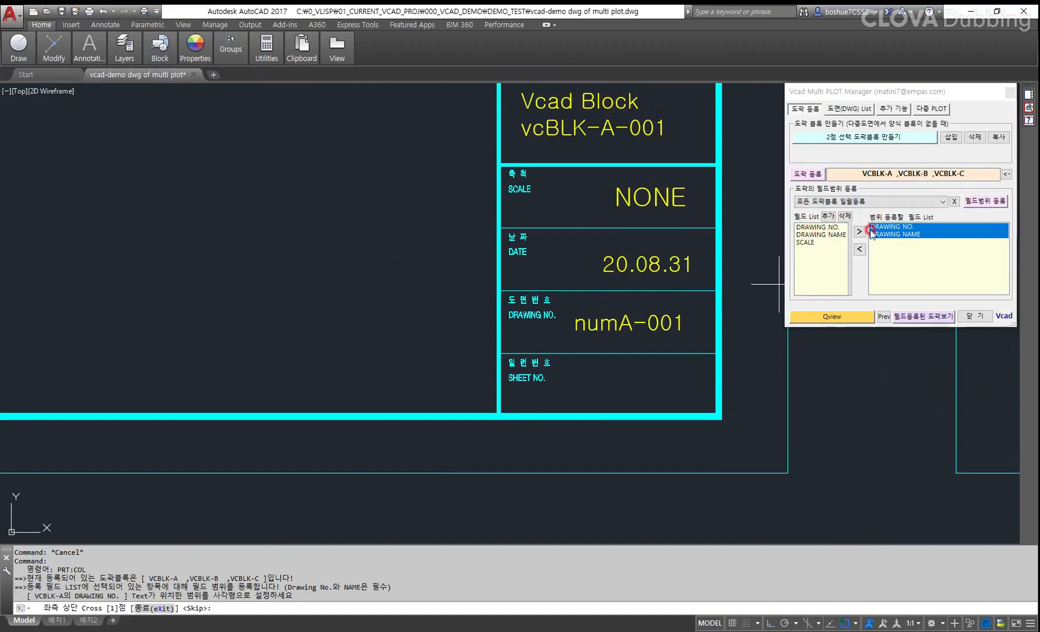
click(563, 291)
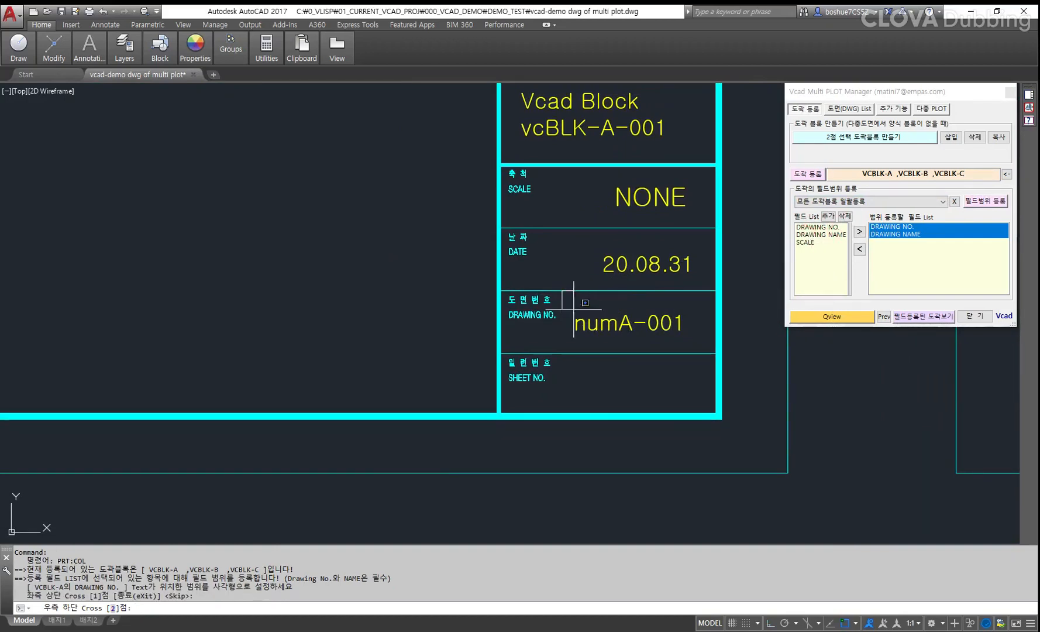
click(722, 346)
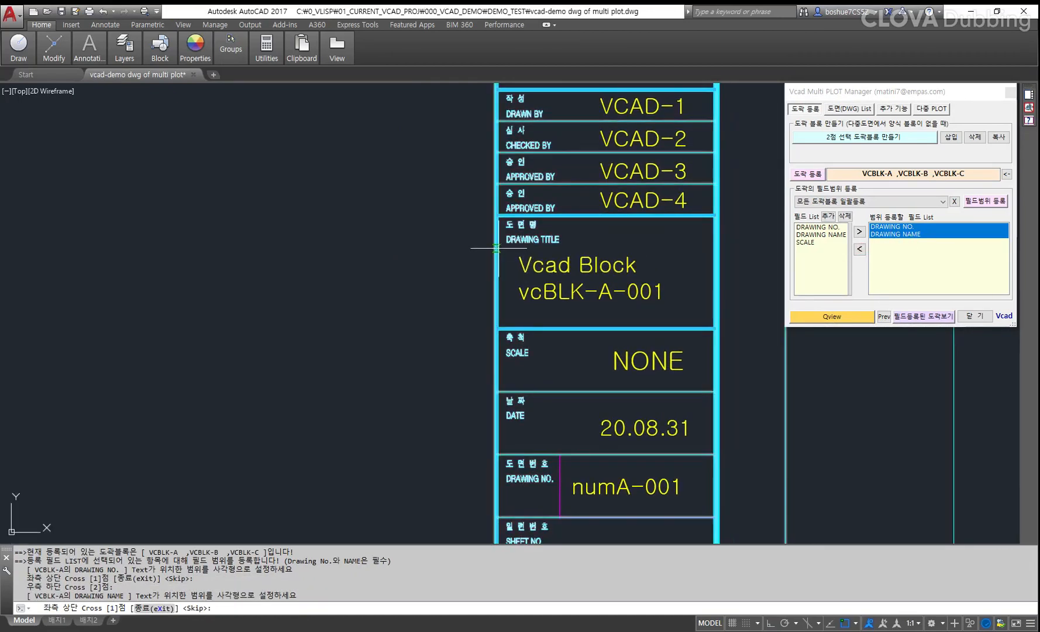
click(497, 248)
click(711, 323)
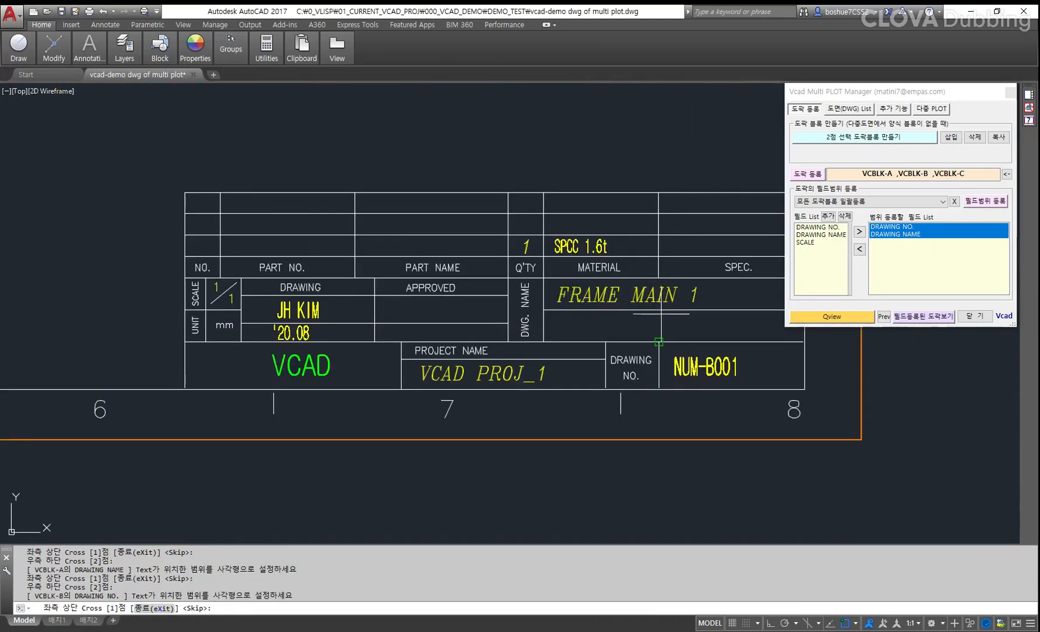
Step: Define VCBLK-B's DRAWING NO. boundary around the NUM-B001 cell and its DRAWING NAME boundary around the FRAME MAIN 1 cell
click(556, 279)
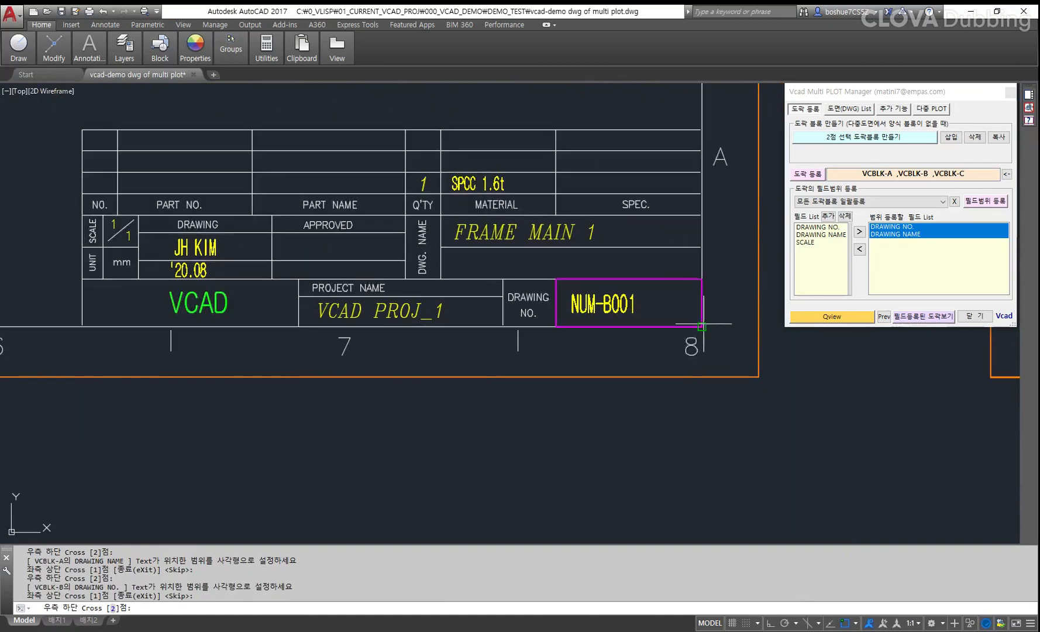
click(703, 327)
click(441, 216)
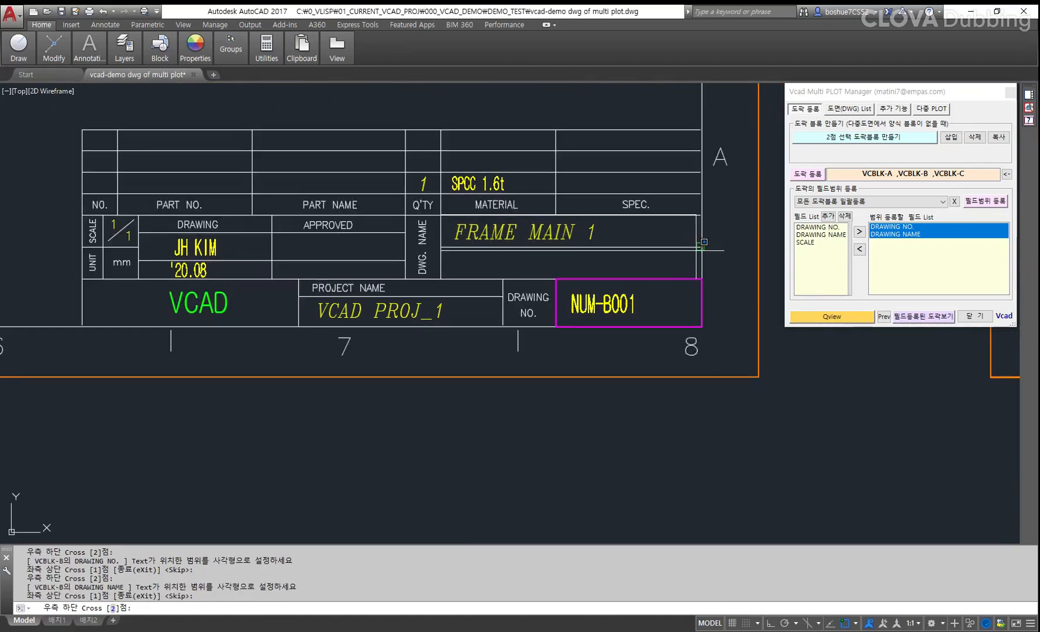
click(700, 278)
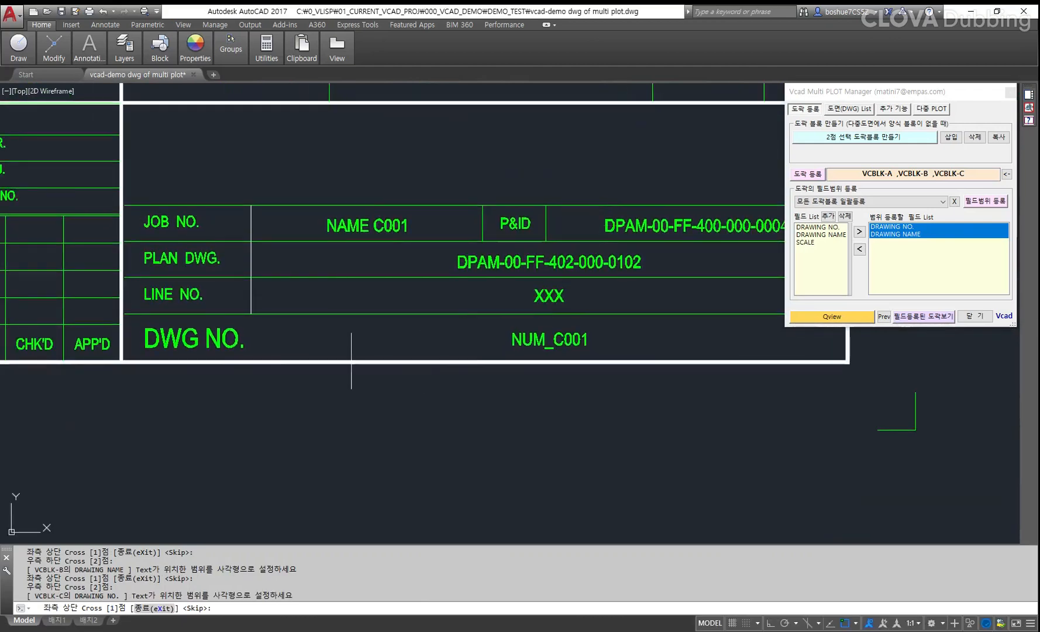
Step: Define VCBLK-C's DRAWING NO. boundary around NUM_C001 and its DRAWING NAME boundary around the NAME C001 cell
click(386, 286)
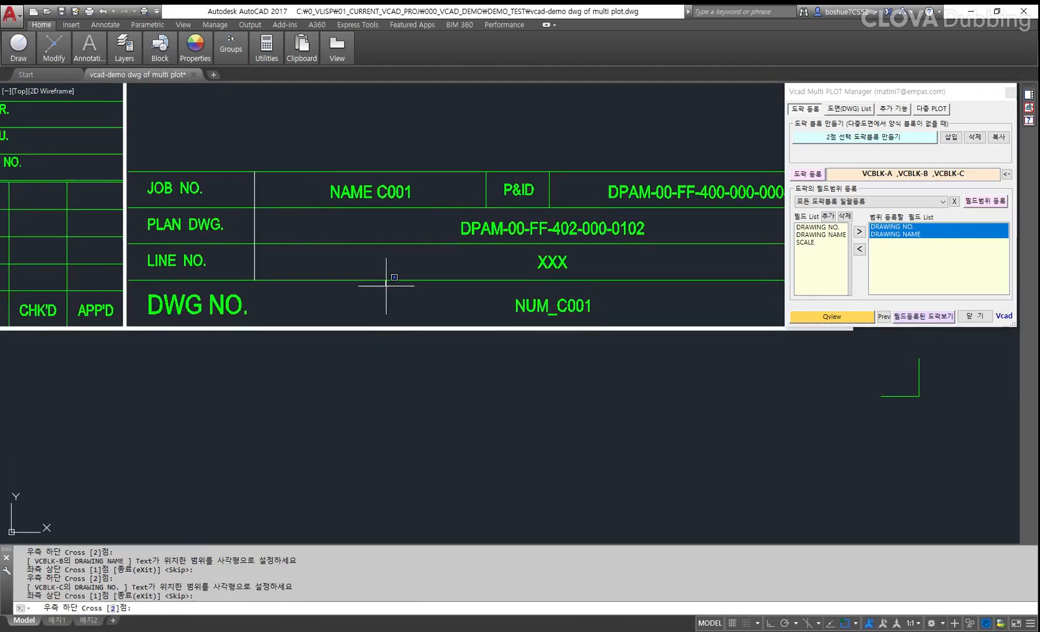
click(748, 328)
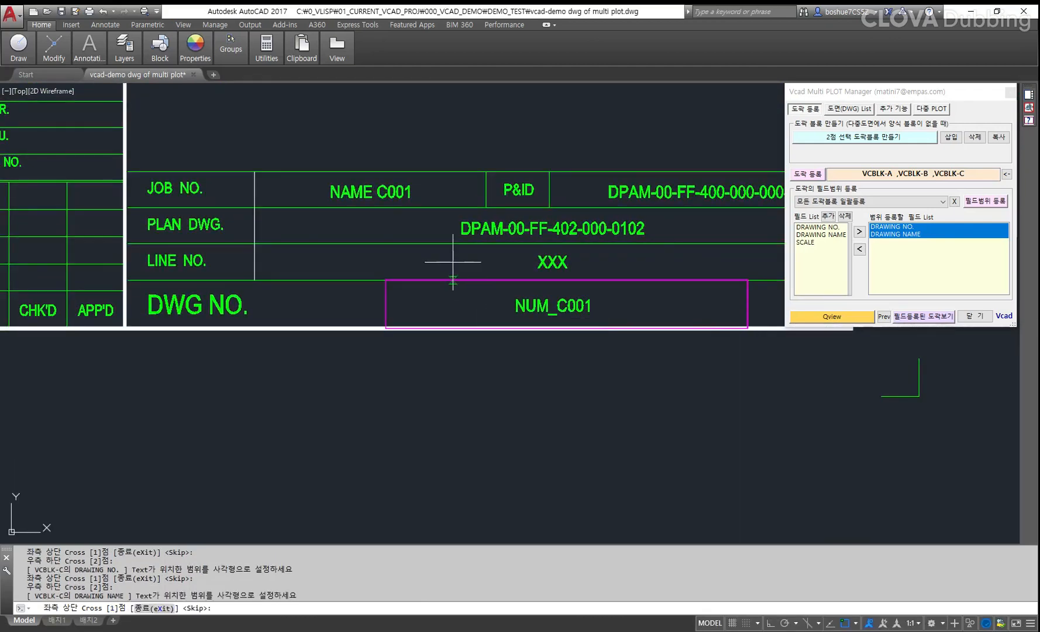
middle_drag(452, 262, 491, 313)
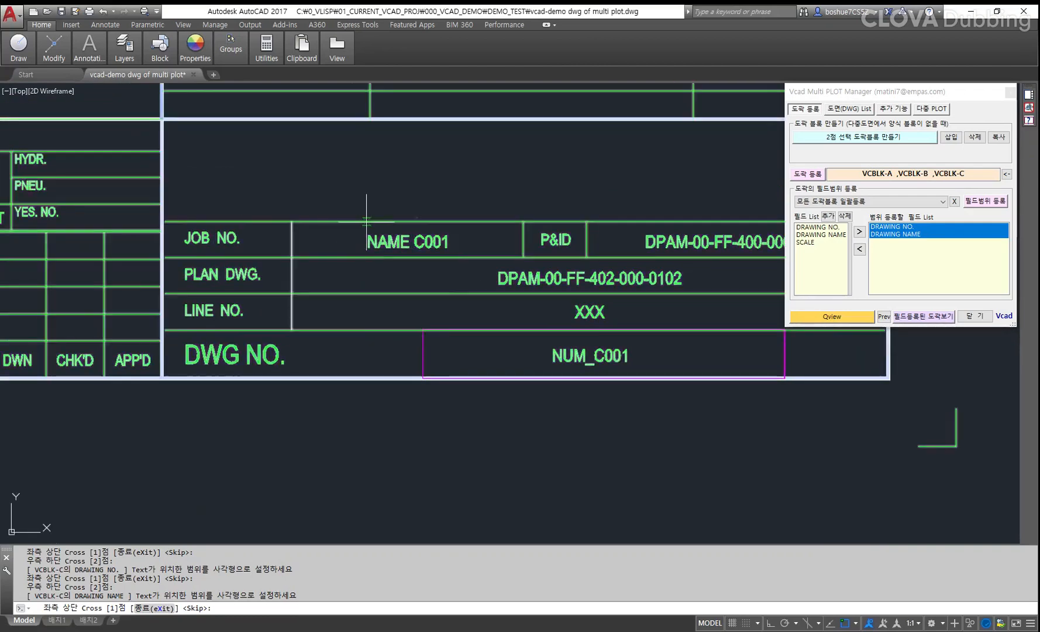
click(292, 222)
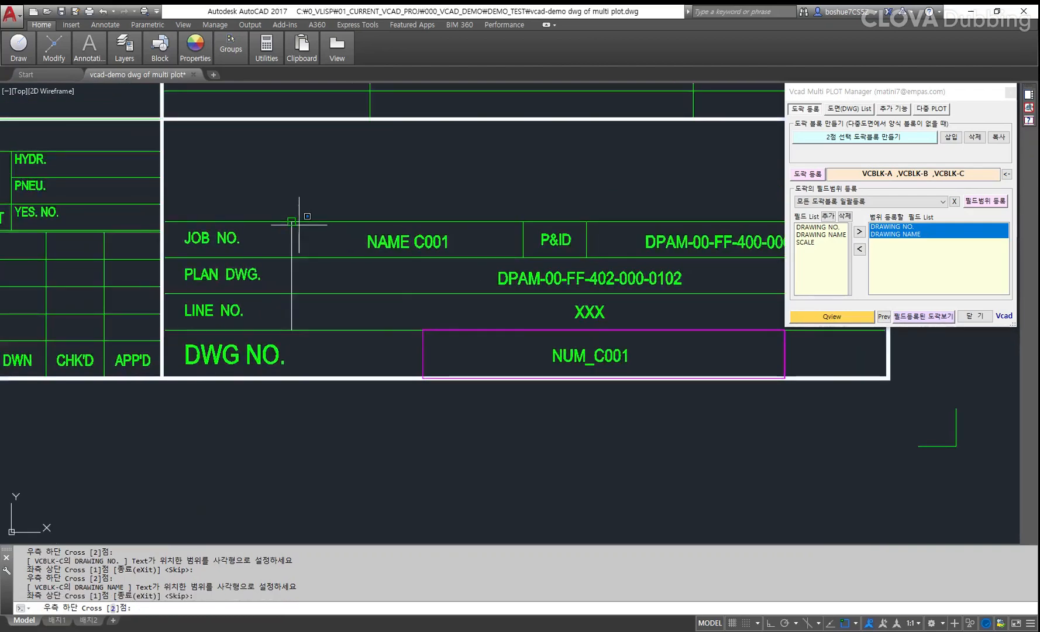
click(524, 257)
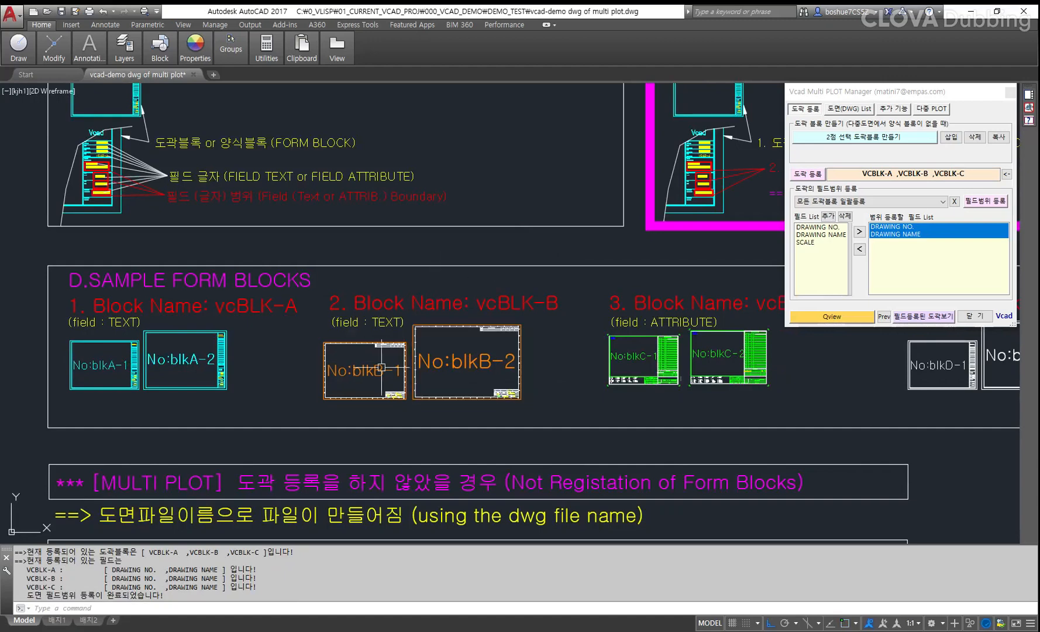
Step: Review the registered fields of each form block in the command history and look over the sample form blocks in section D
drag(46, 576, 171, 583)
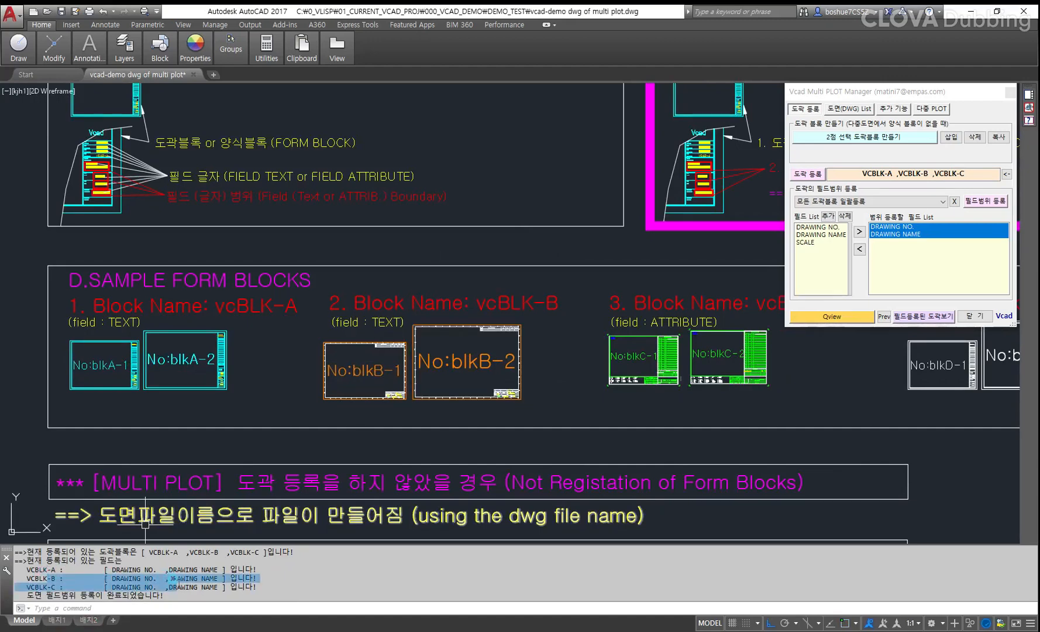
click(200, 563)
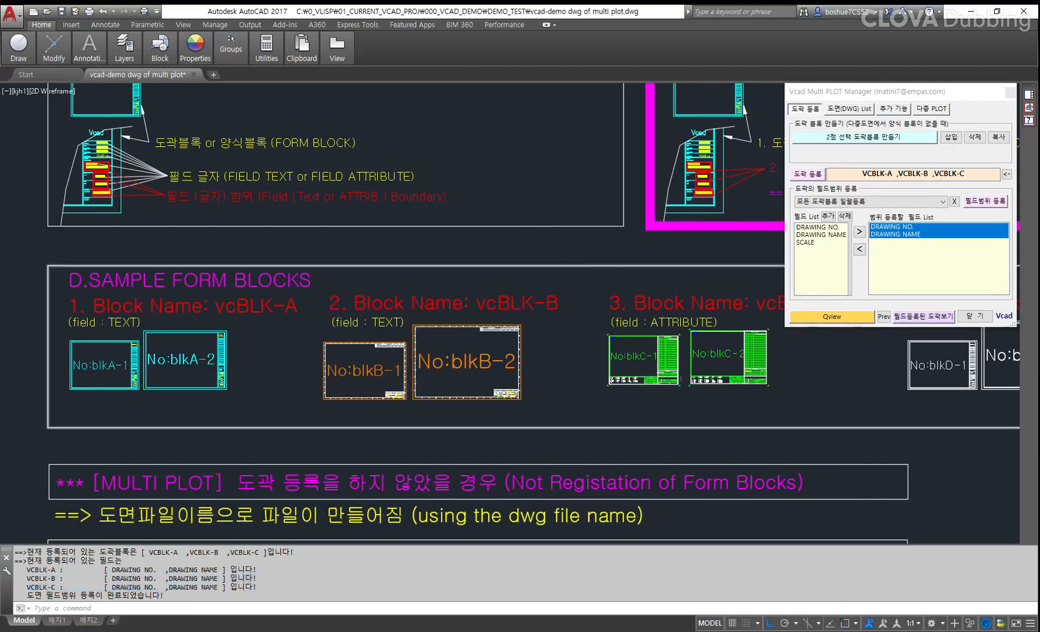
scroll(519, 342, down, 2)
scroll(518, 341, up, 2)
middle_drag(519, 341, 493, 357)
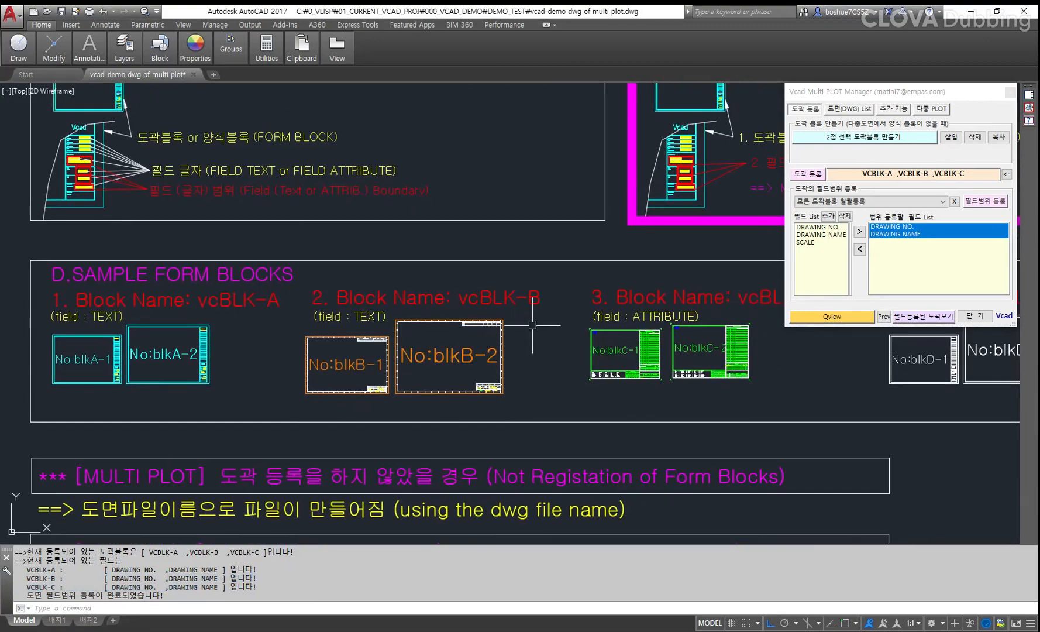
scroll(539, 325, down, 2)
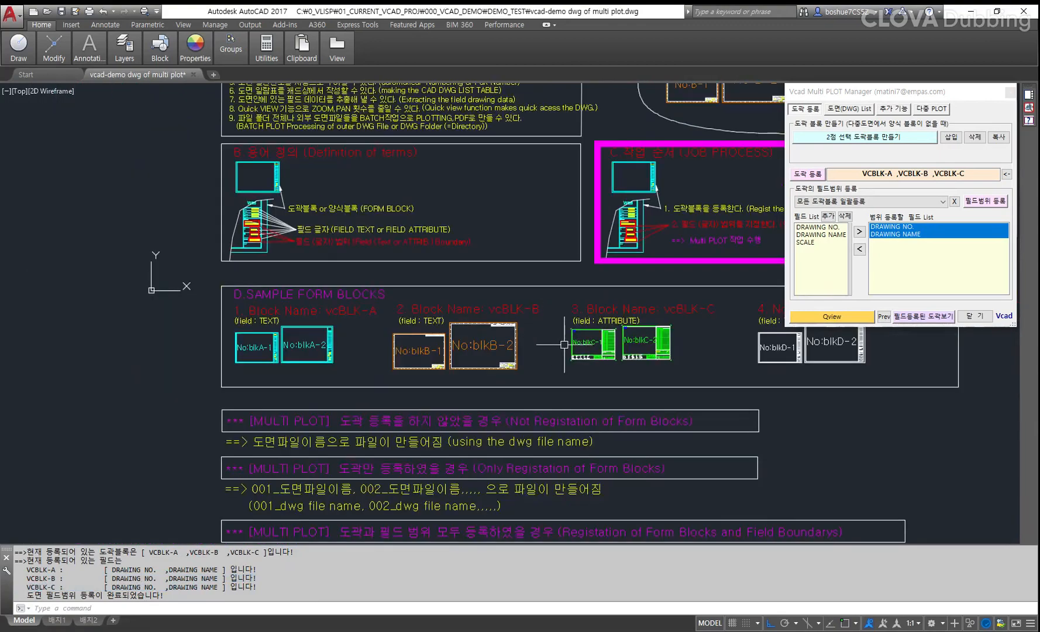
Step: Display the form blocks with registered fields as highlighted frames across the whole drawing
scroll(639, 365, down, 1)
mouse_move(639, 365)
middle_down()
mouse_move(402, 368)
mouse_move(224, 334)
middle_up()
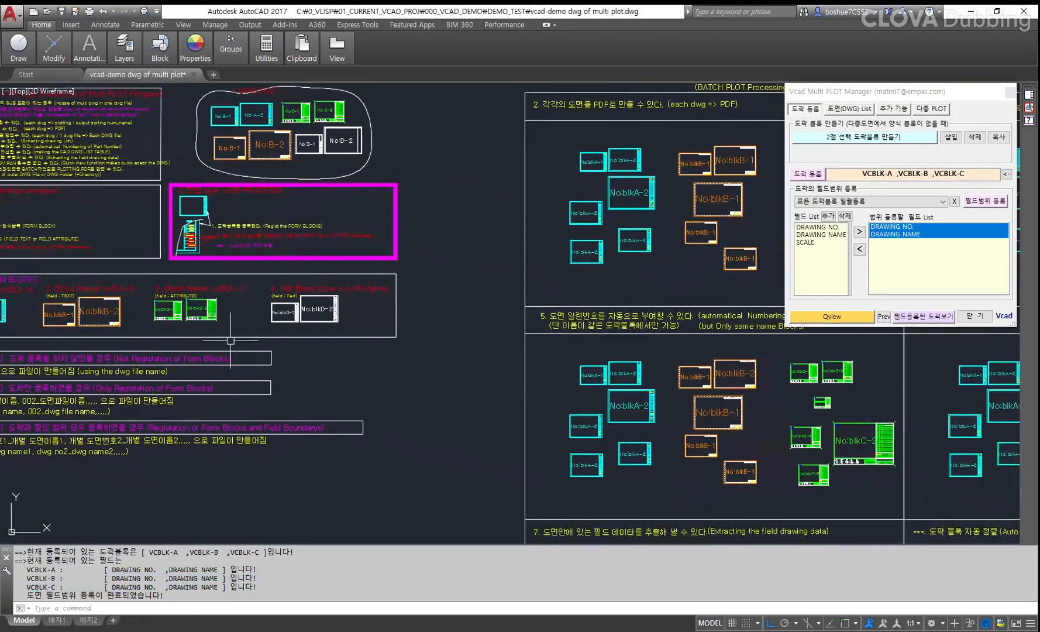
scroll(224, 334, down, 2)
mouse_move(472, 391)
middle_down()
mouse_move(240, 321)
mouse_move(354, 350)
middle_up()
scroll(326, 323, down, 4)
scroll(350, 350, up, 2)
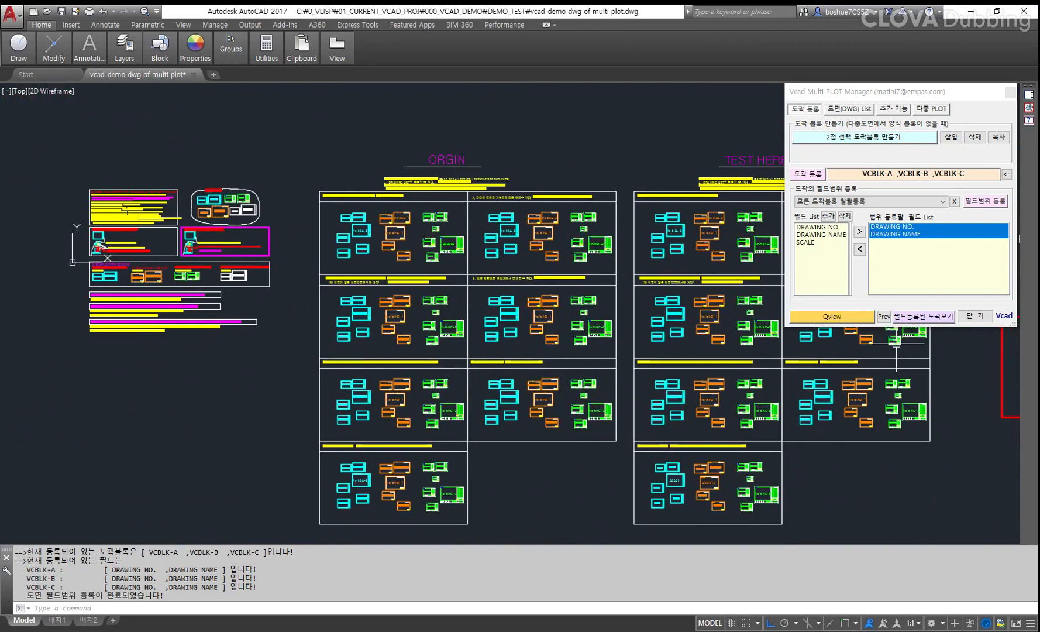
click(915, 315)
drag(47, 578, 201, 587)
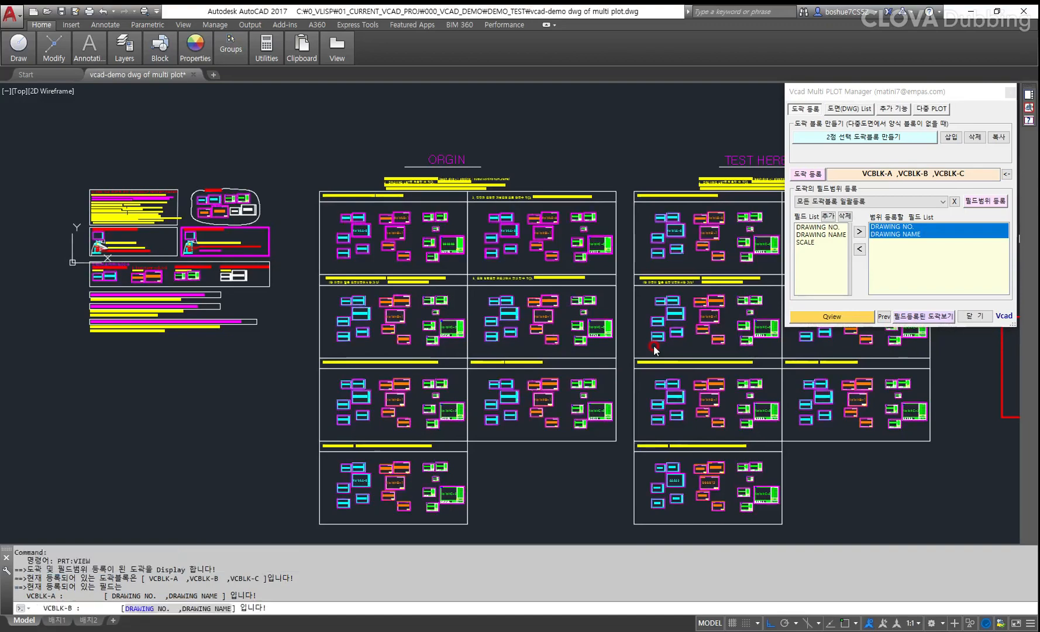
Step: Examine the highlighted form blocks in the TEST HERE area and compare them with the loose sheets in the red frame
scroll(579, 381, up, 5)
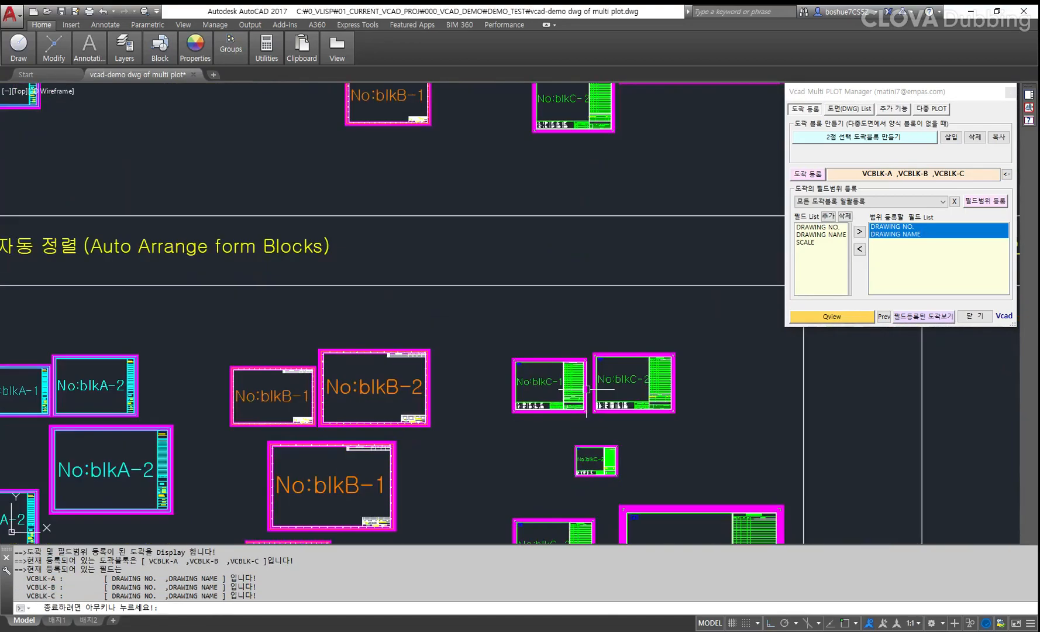
scroll(591, 382, down, 8)
mouse_move(654, 301)
middle_down()
mouse_move(674, 396)
mouse_move(328, 393)
middle_up()
middle_drag(646, 390, 282, 371)
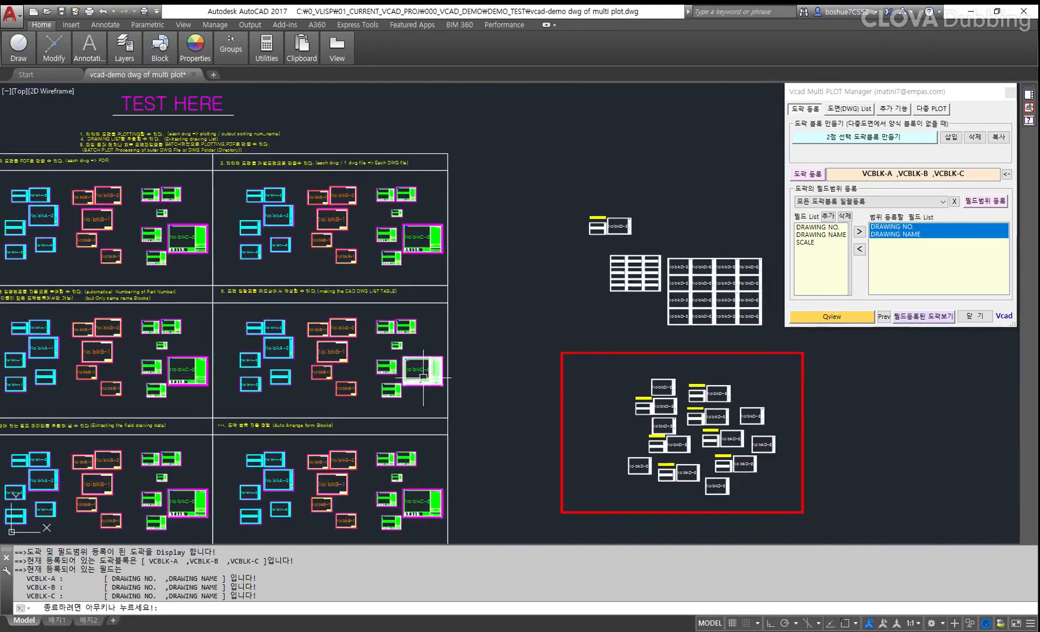
middle_drag(687, 291, 625, 318)
scroll(625, 318, up, 4)
scroll(420, 292, down, 6)
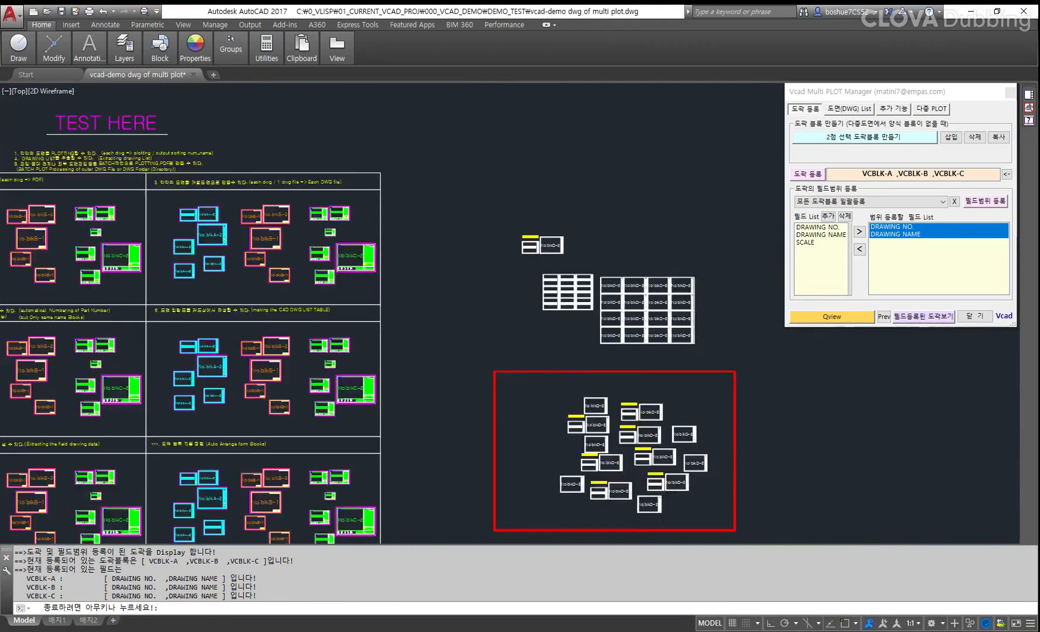
Step: Compare the highlighted sample form blocks with the non-block D samples in section D, and end the highlight display
scroll(127, 302, up, 4)
middle_drag(314, 215, 351, 281)
scroll(351, 281, up, 2)
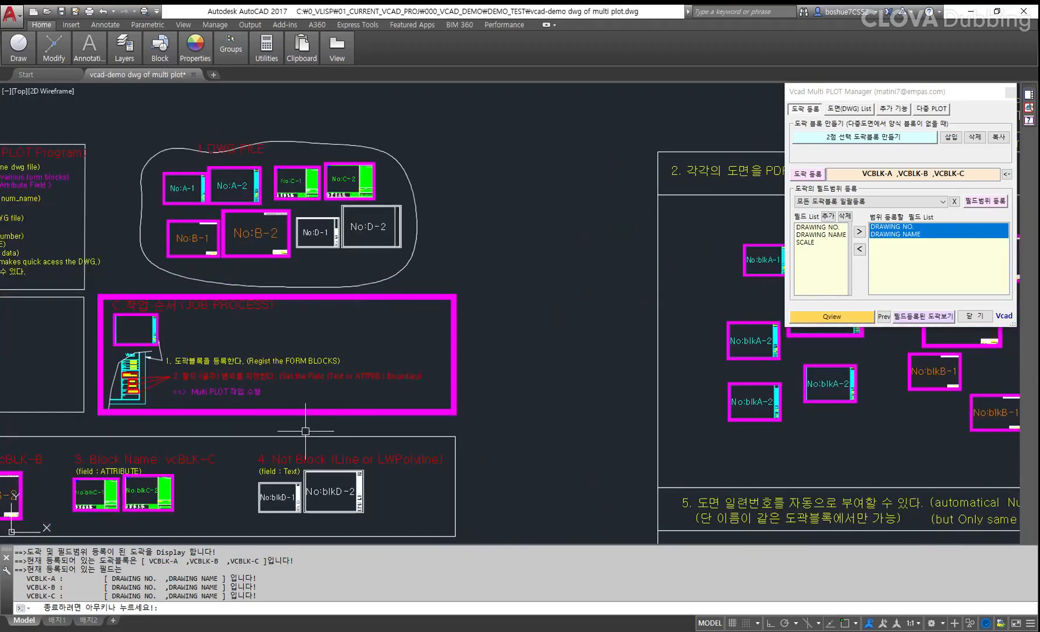
middle_drag(272, 491, 338, 427)
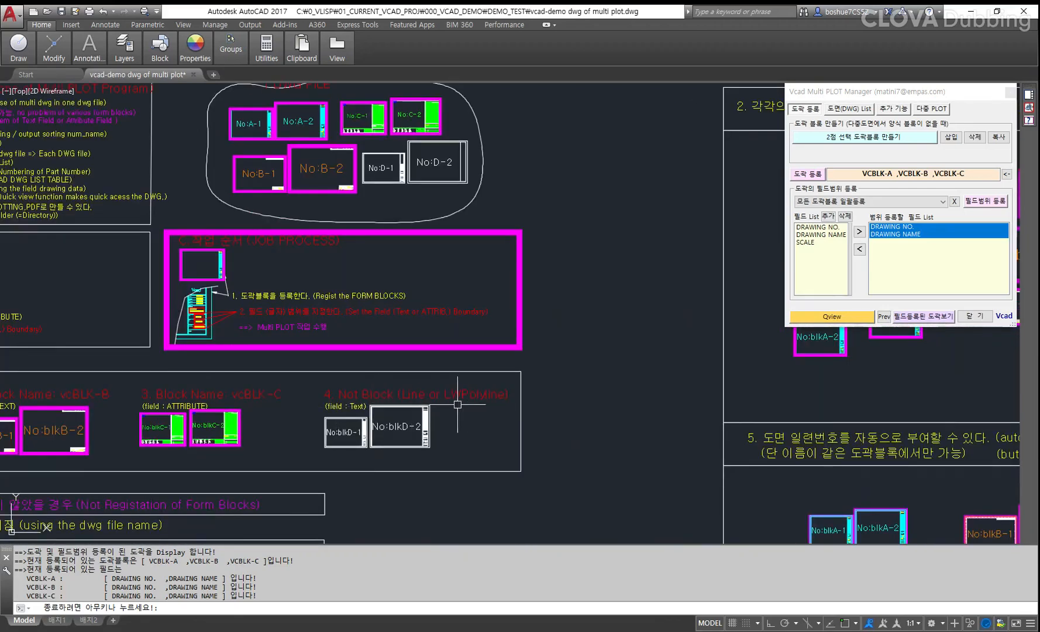
scroll(586, 405, down, 4)
middle_drag(692, 431, 423, 339)
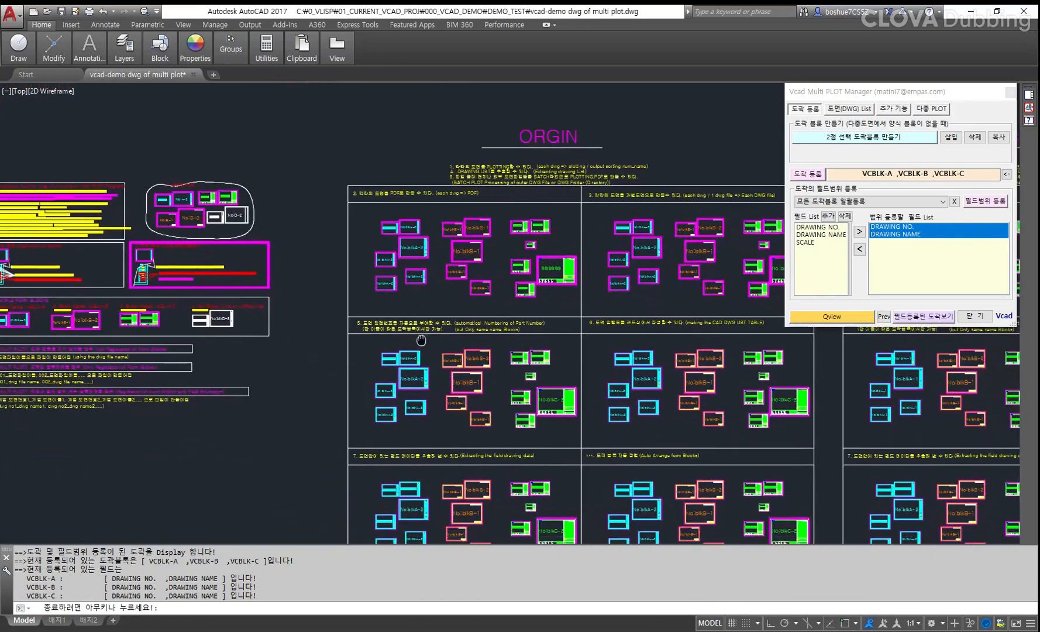
key(Return)
scroll(613, 363, down, 2)
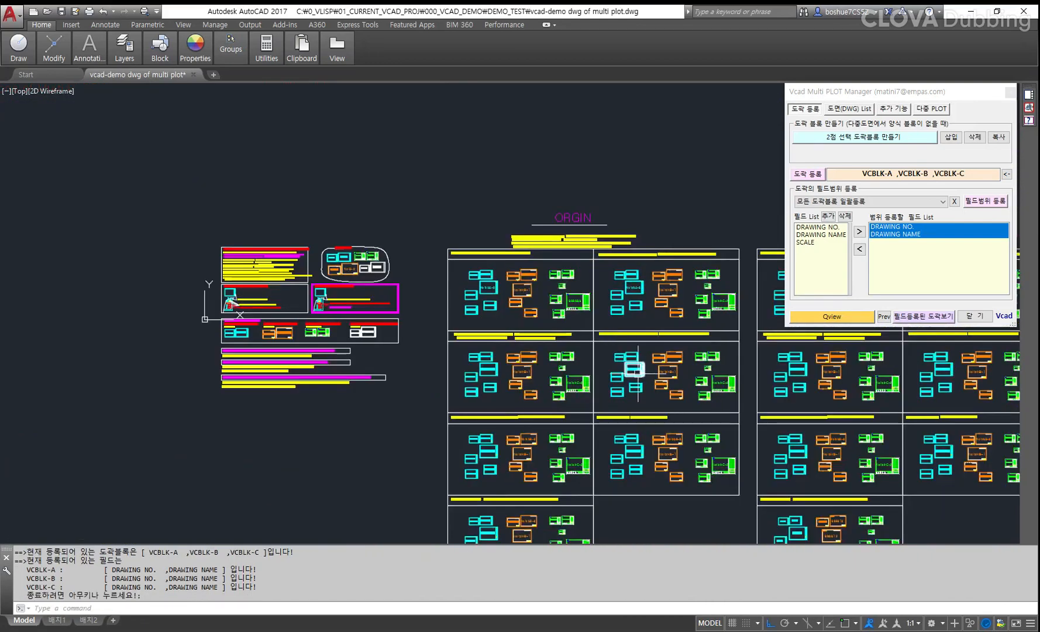
Step: Update the DWG list with the drawing's registered form blocks and lengthen the manager window to show more rows
middle_drag(626, 364, 541, 307)
middle_drag(604, 337, 646, 358)
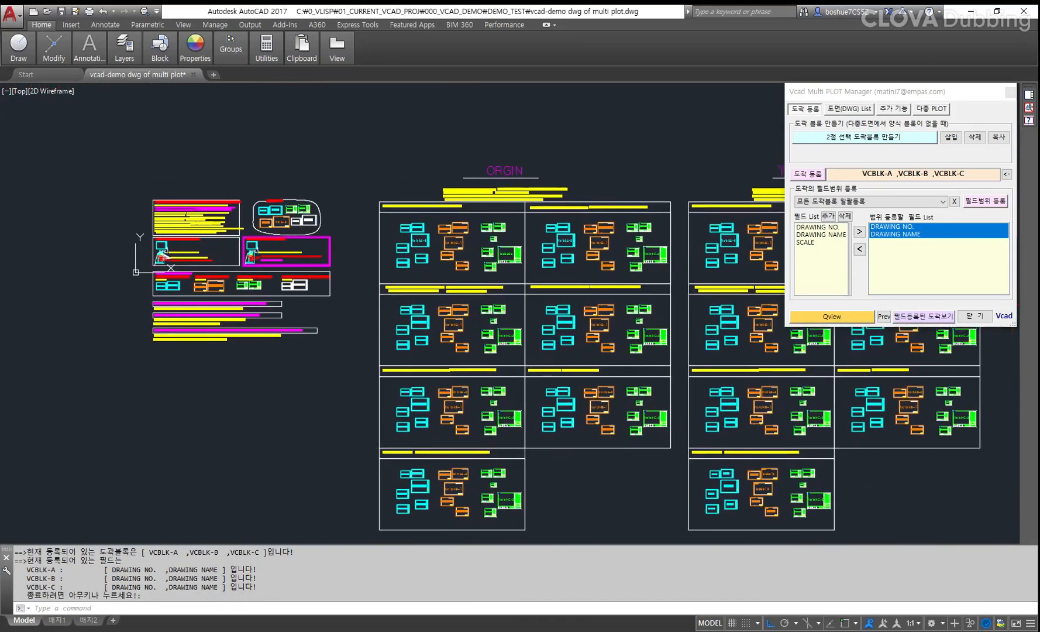
click(866, 109)
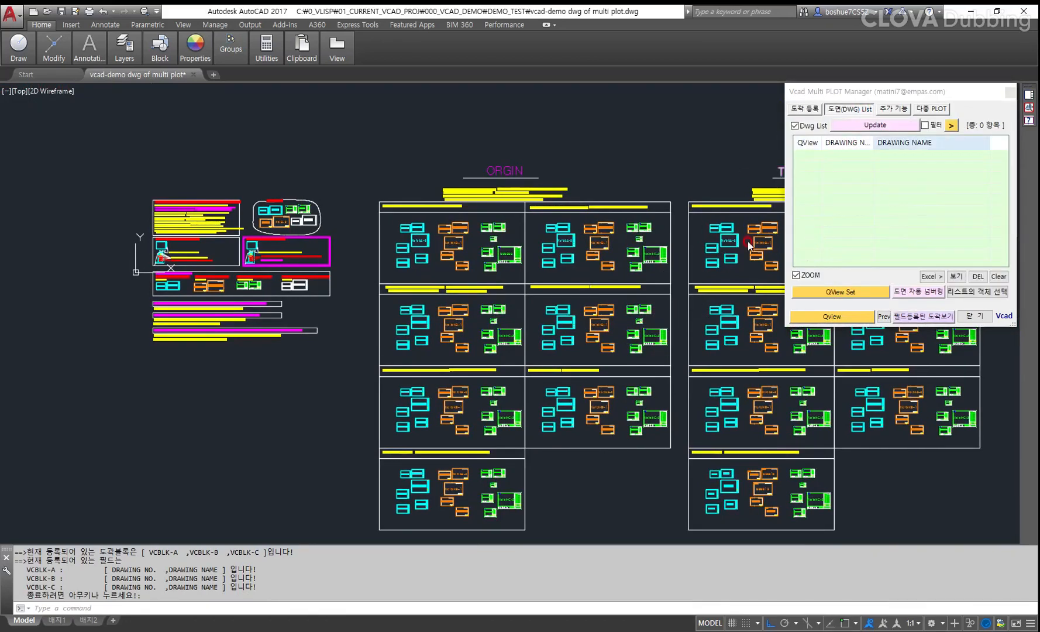
click(817, 188)
click(885, 126)
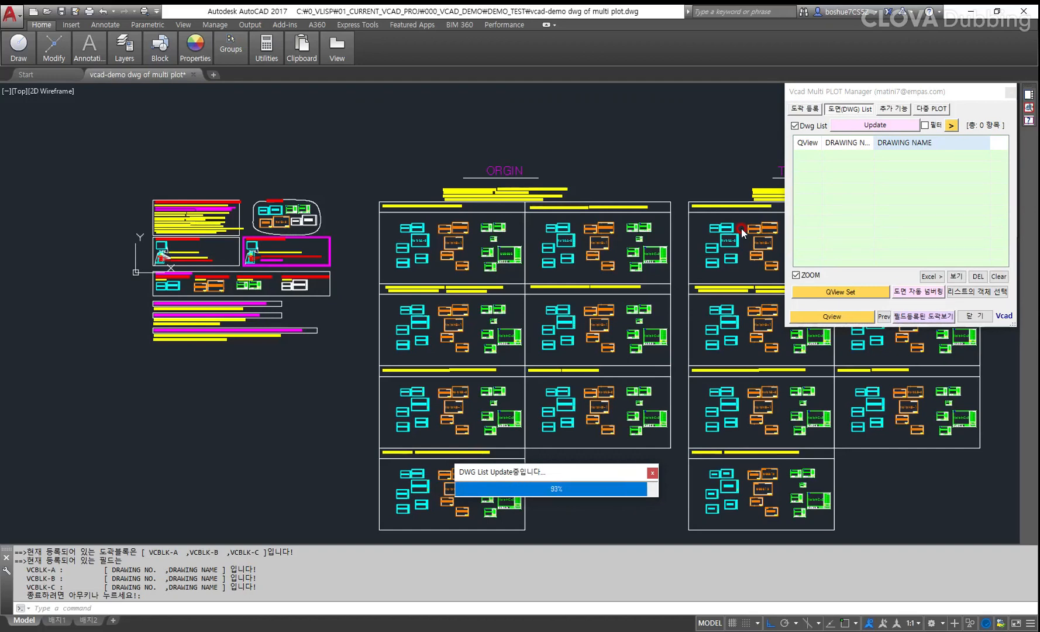
click(1003, 323)
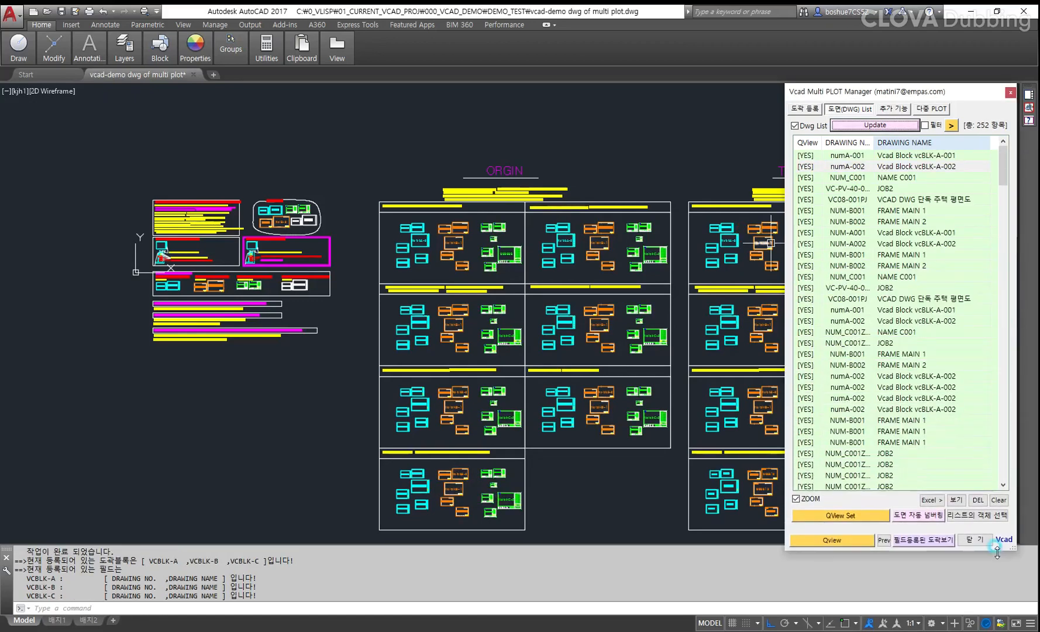
Step: Look through the listed drawing numbers and names and compare them with the sheets across the whole drawing
click(998, 246)
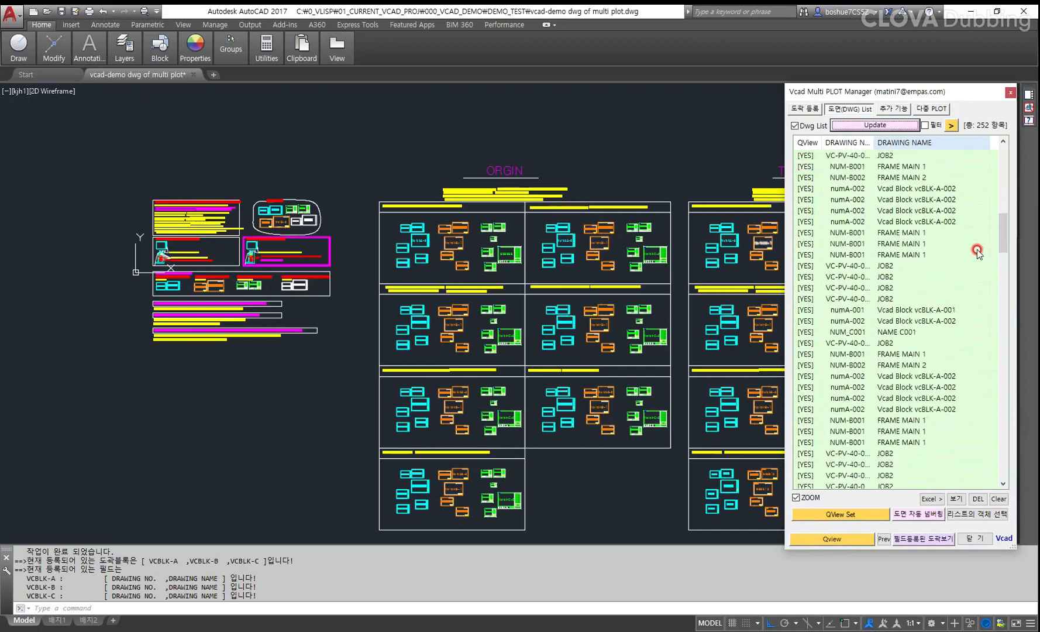
drag(997, 244, 959, 134)
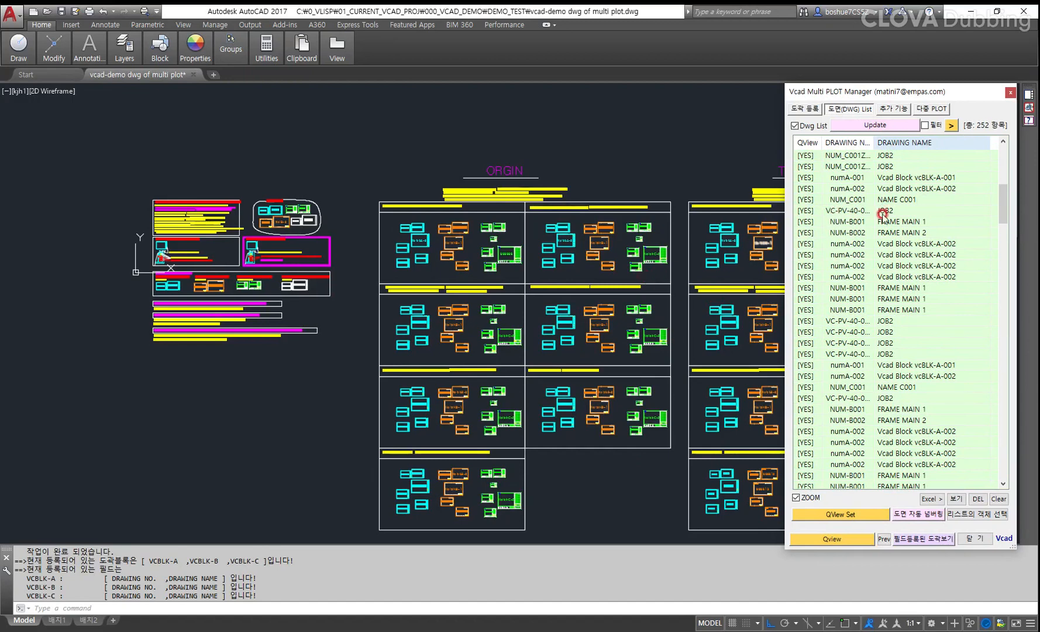
scroll(655, 315, down, 4)
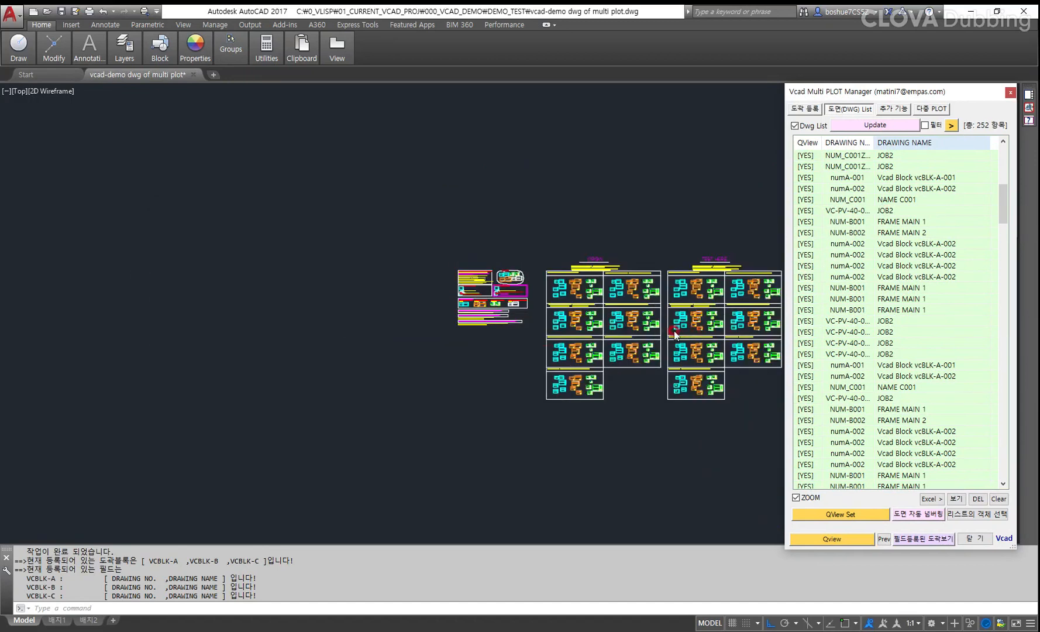
scroll(674, 332, down, 2)
mouse_move(682, 321)
middle_down()
mouse_move(543, 323)
mouse_move(528, 312)
middle_up()
scroll(563, 329, up, 4)
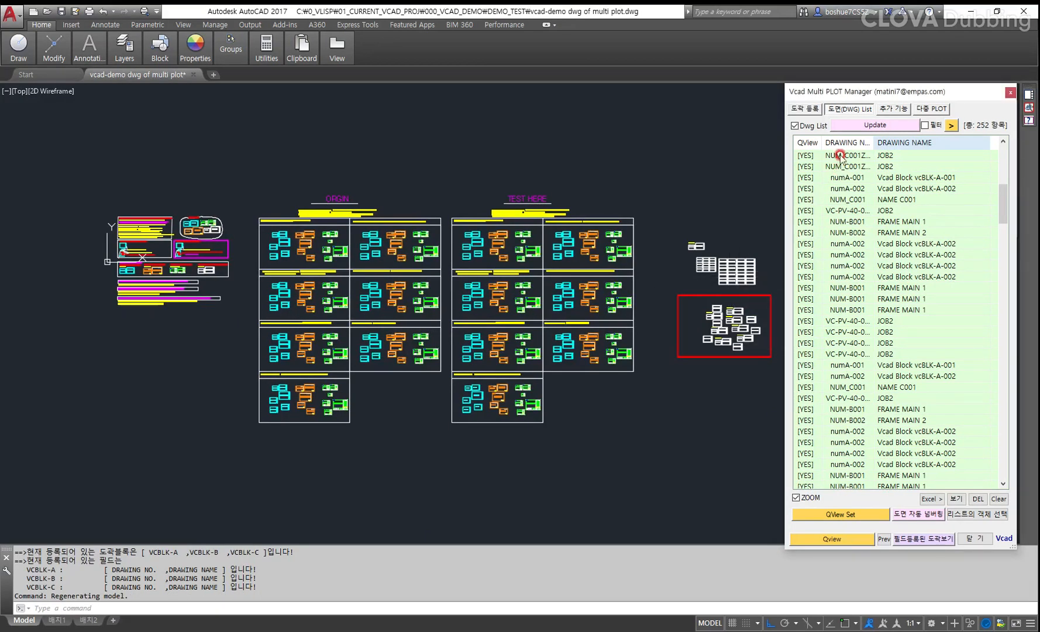
click(831, 119)
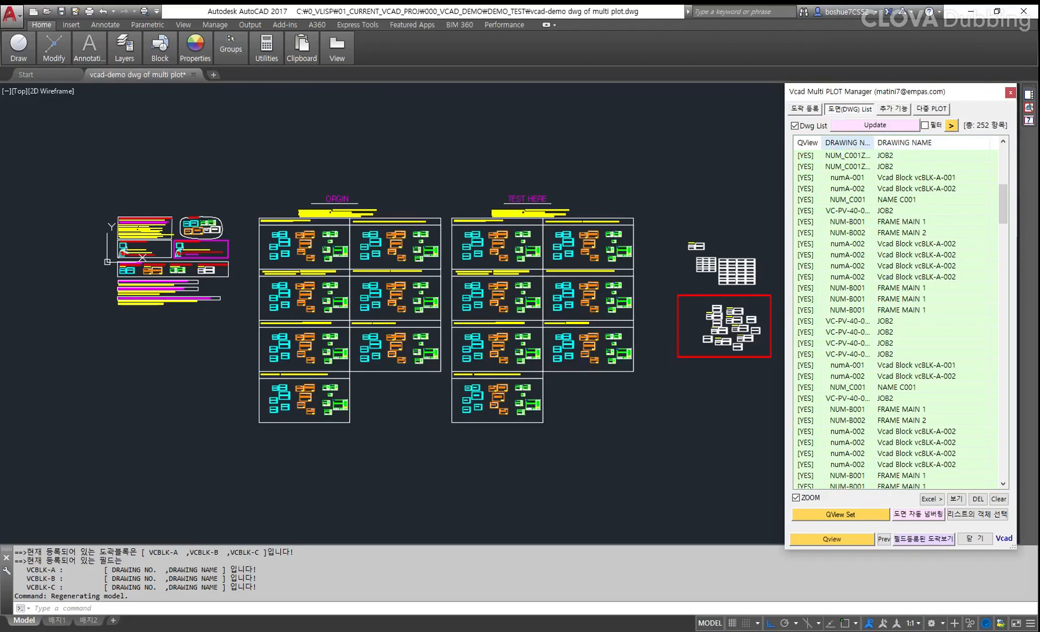